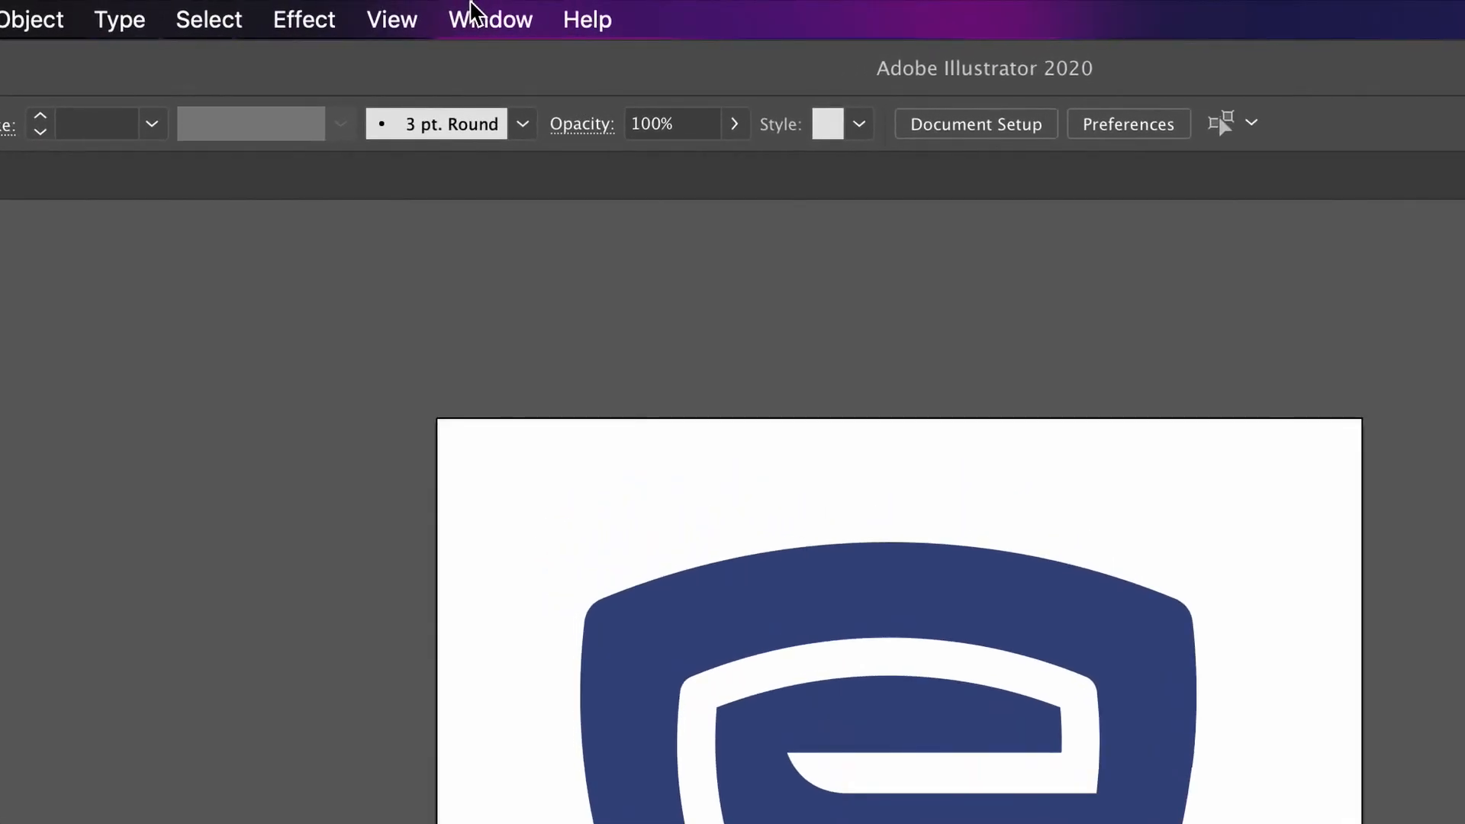
Open a second window of the shield logo document and tile both windows side by side
left_click(471, 11)
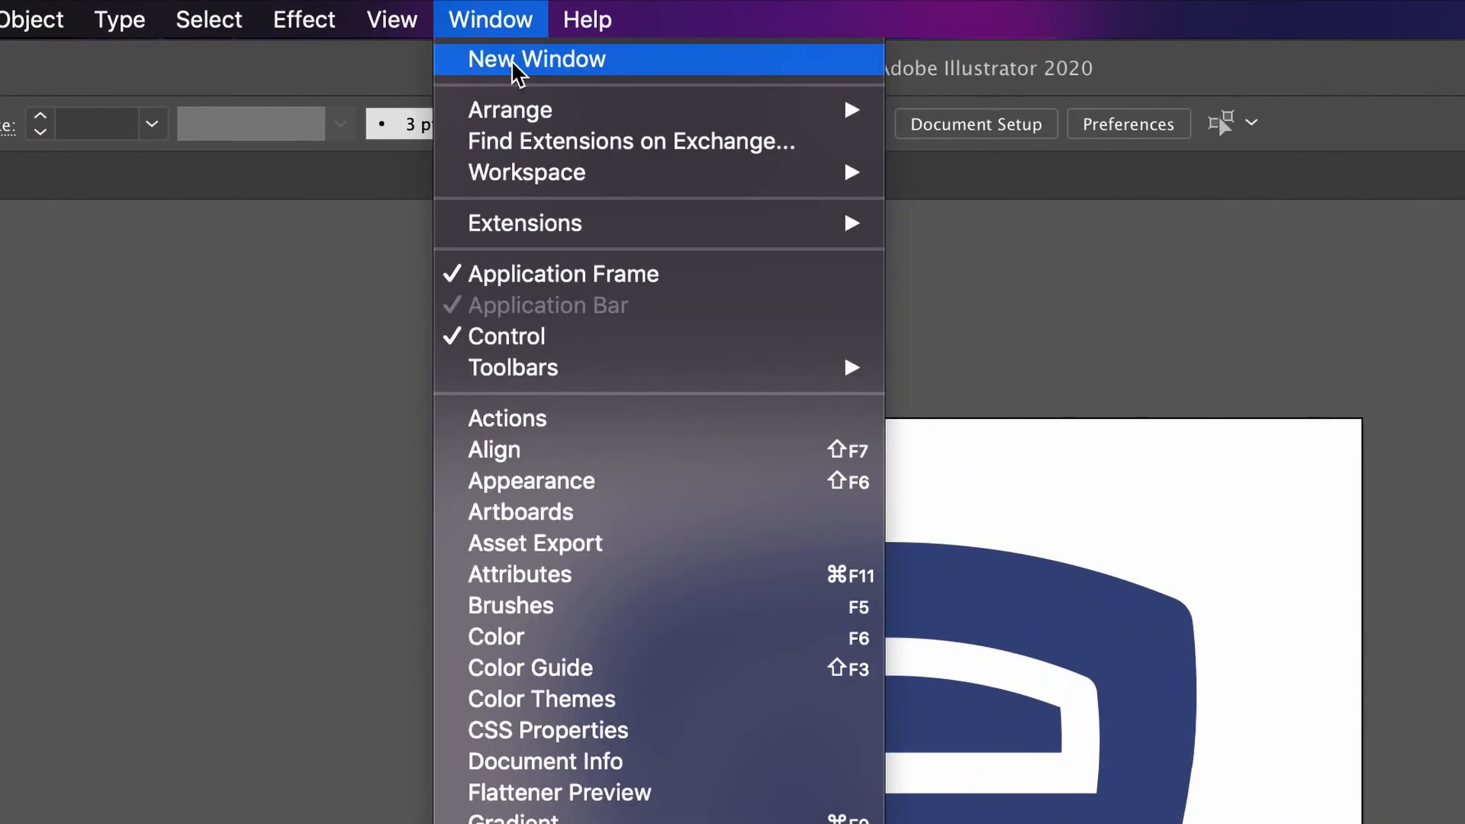
left_click(699, 67)
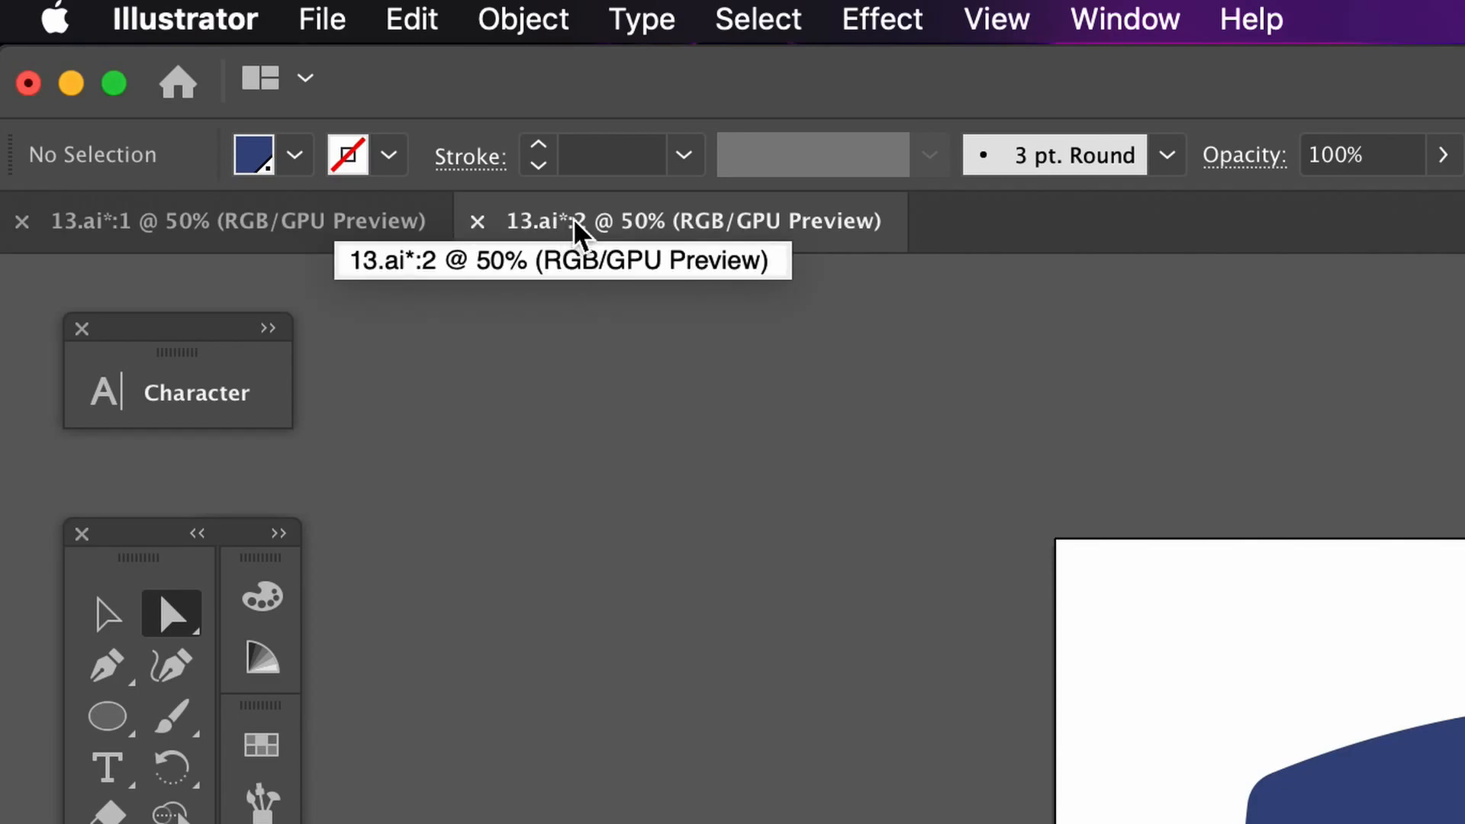
left_click(1125, 19)
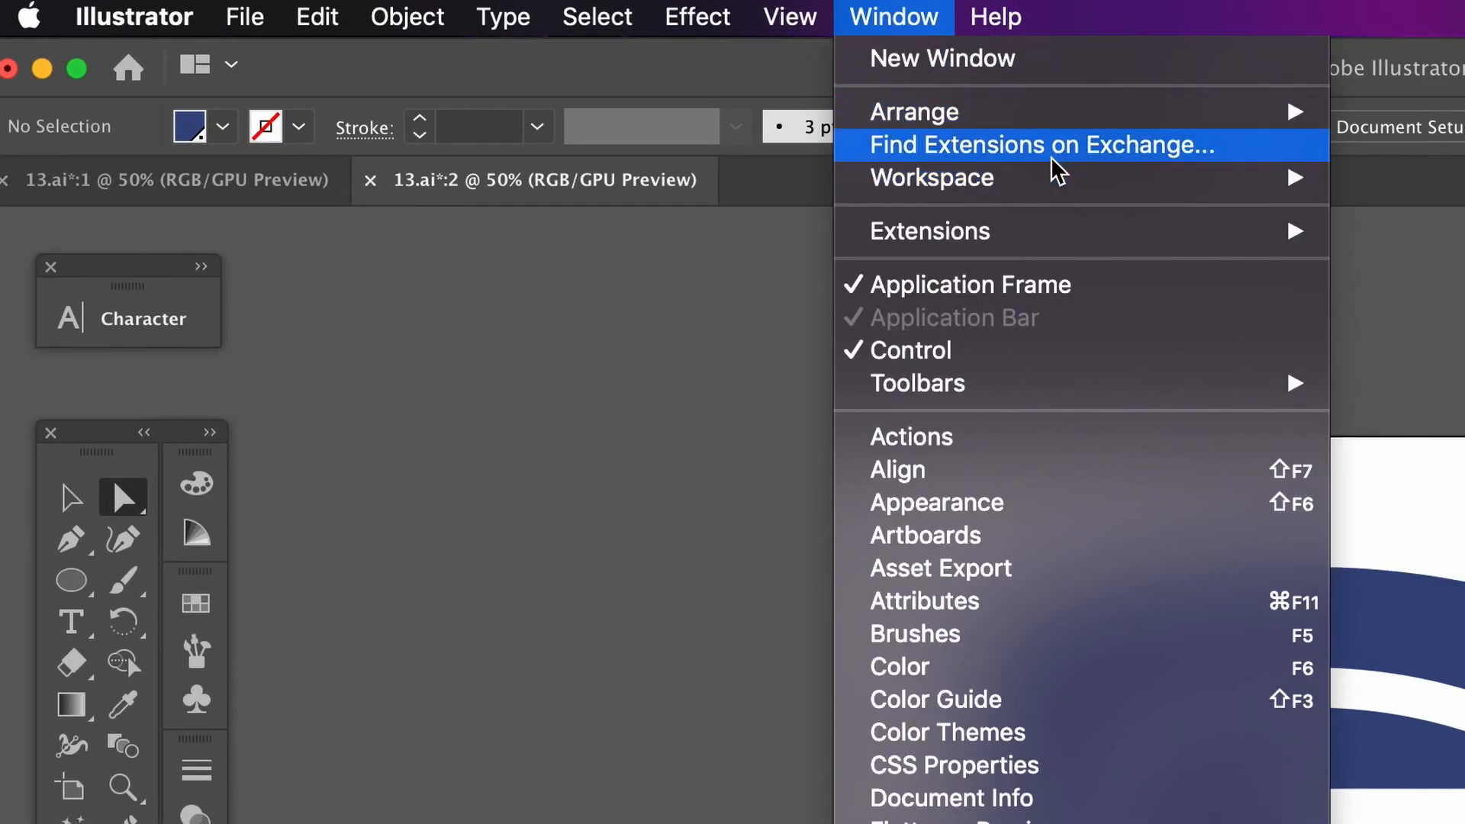
mouse_move(1076, 115)
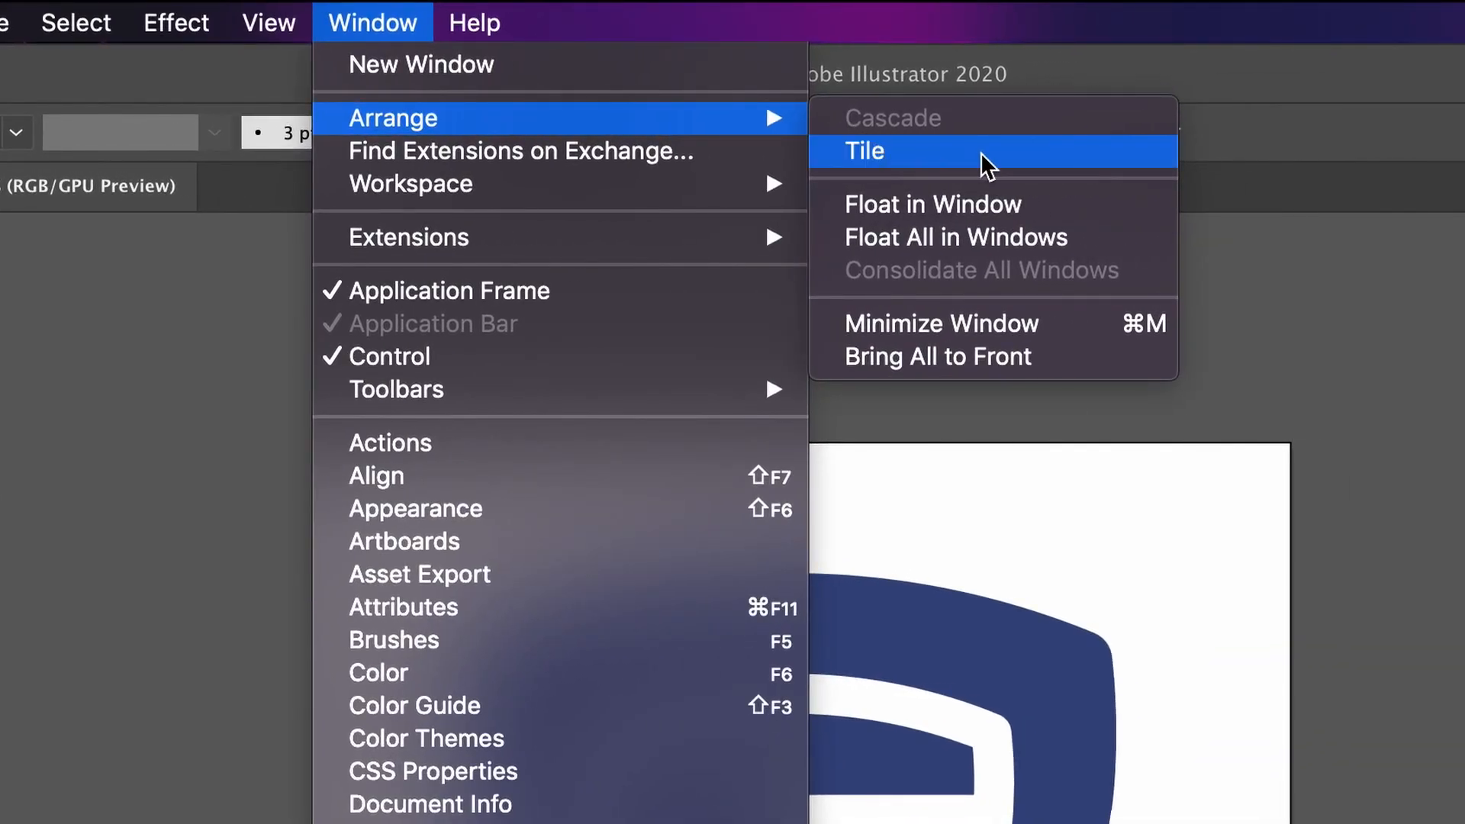
left_click(981, 152)
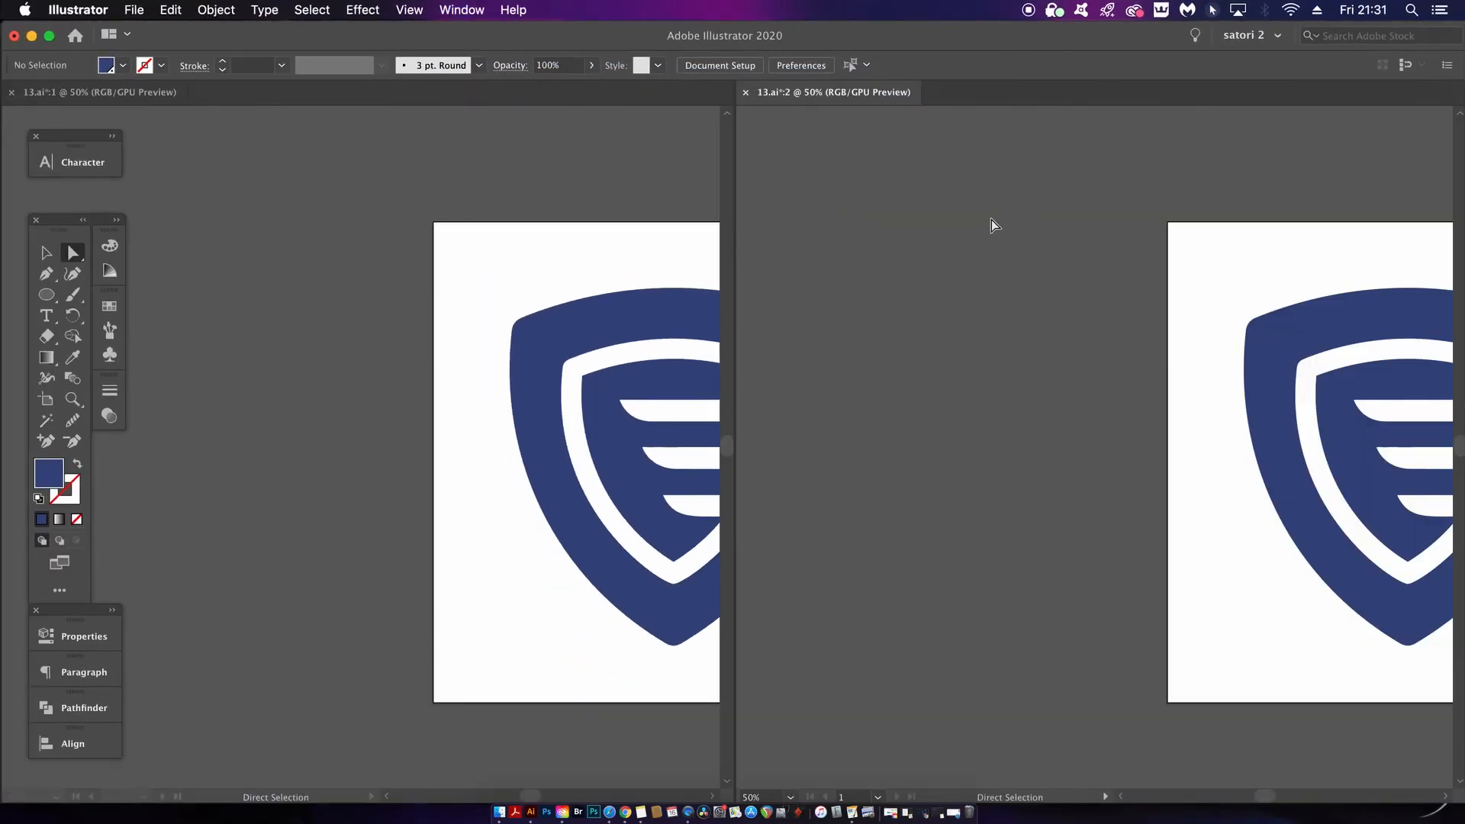
Widen the first tiled window and centre the shield artboard in both windows
left_click(625, 317)
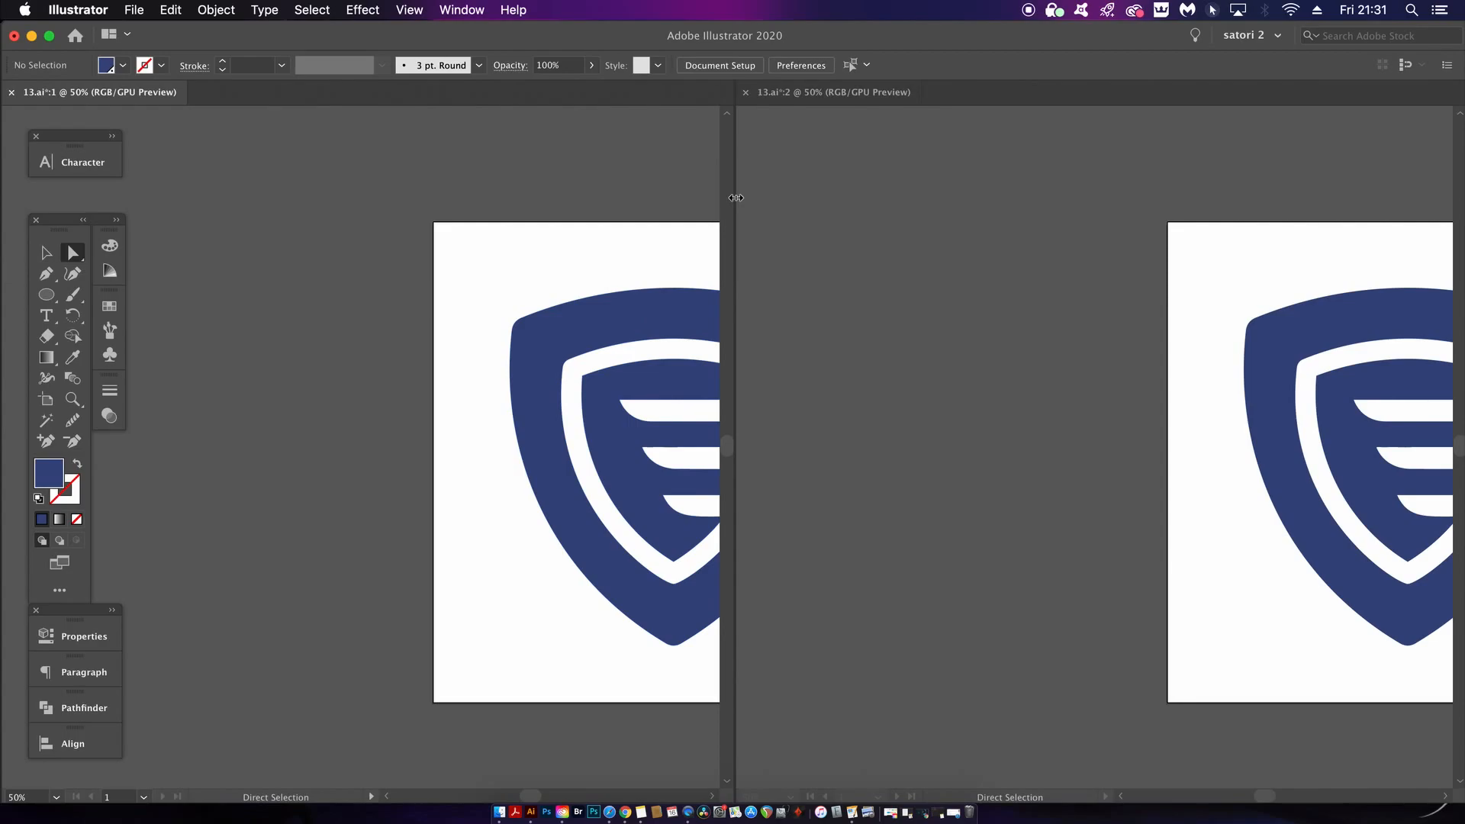
left_click_drag(901, 206, 899, 205)
left_click_drag(759, 321, 594, 319)
left_click(1152, 301)
left_click_drag(1161, 303, 994, 265)
mouse_move(1097, 279)
left_mouse_down()
mouse_move(1096, 249)
mouse_move(1099, 284)
left_mouse_up()
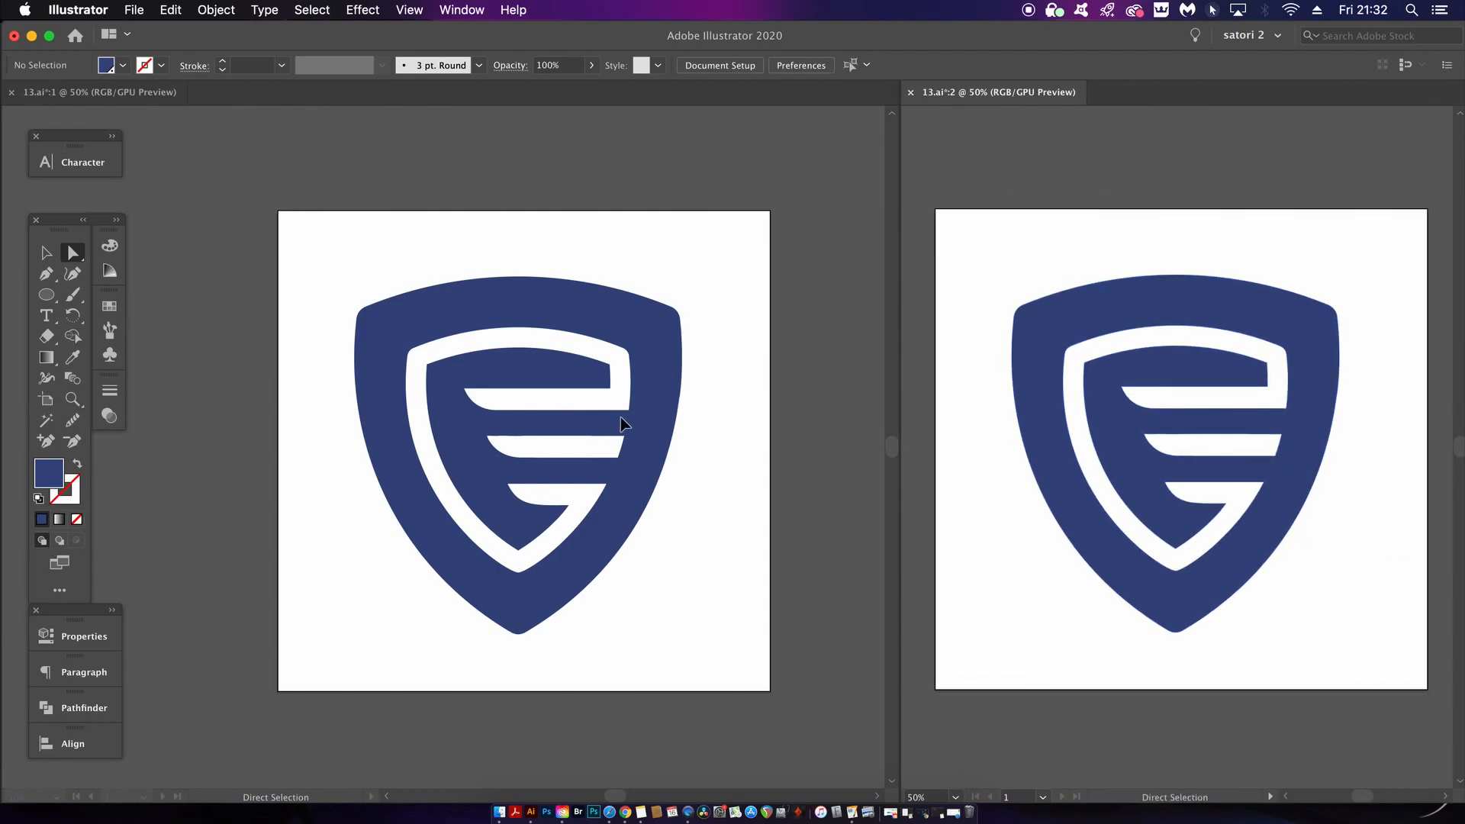
Zoom the first window to 400% on the white inner border's upper-right corner and select the logo path
left_click(592, 417)
left_click(591, 417, "super+space")
left_click_drag(704, 318, 461, 556)
left_click(671, 241)
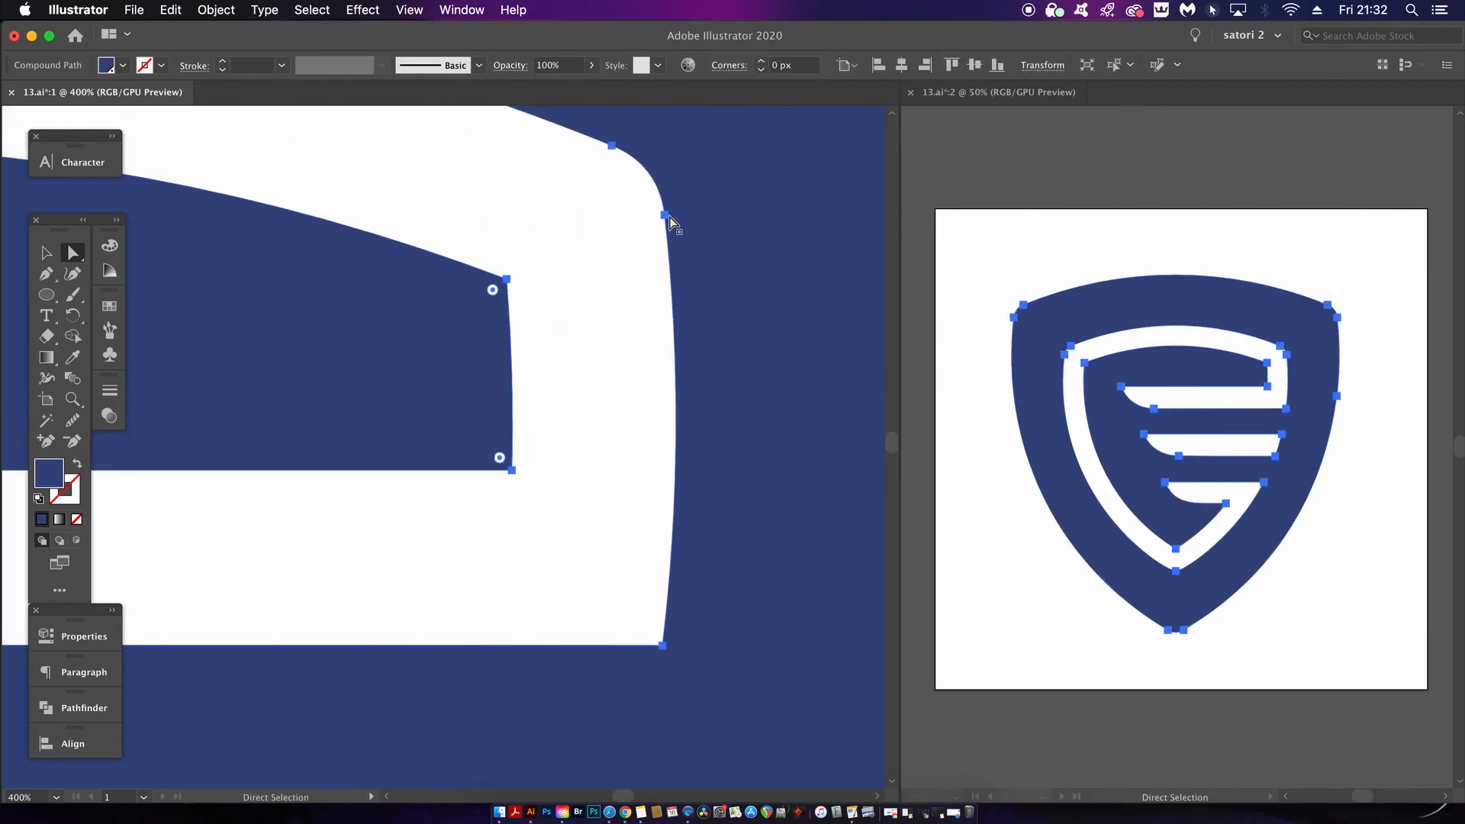
Try to bend the outer right edge of the white border outward below its rounded corner
mouse_move(668, 221)
left_mouse_down()
mouse_move(686, 294)
mouse_move(697, 261)
mouse_move(671, 208)
mouse_move(667, 221)
left_mouse_up()
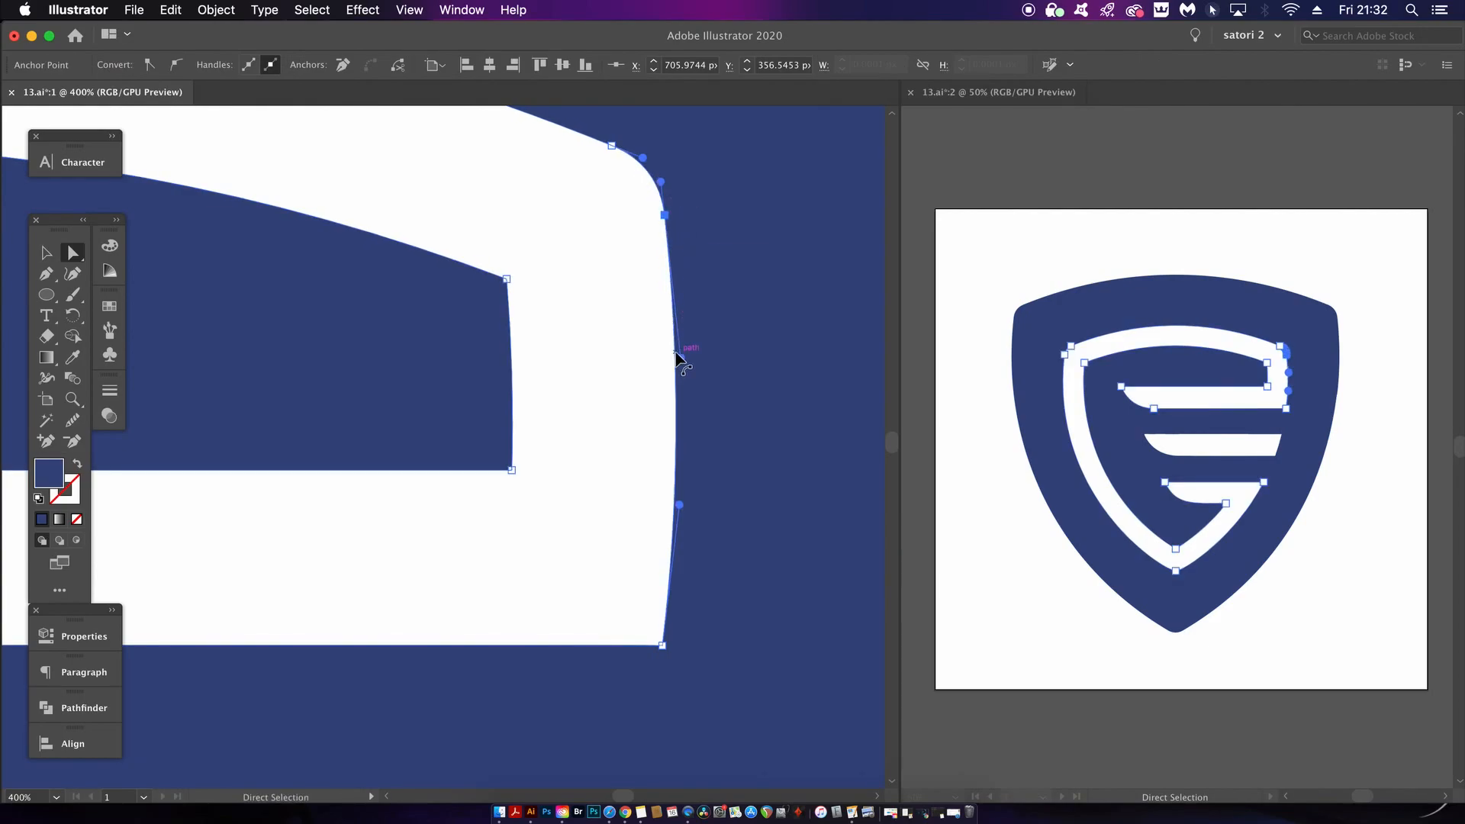
key("p")
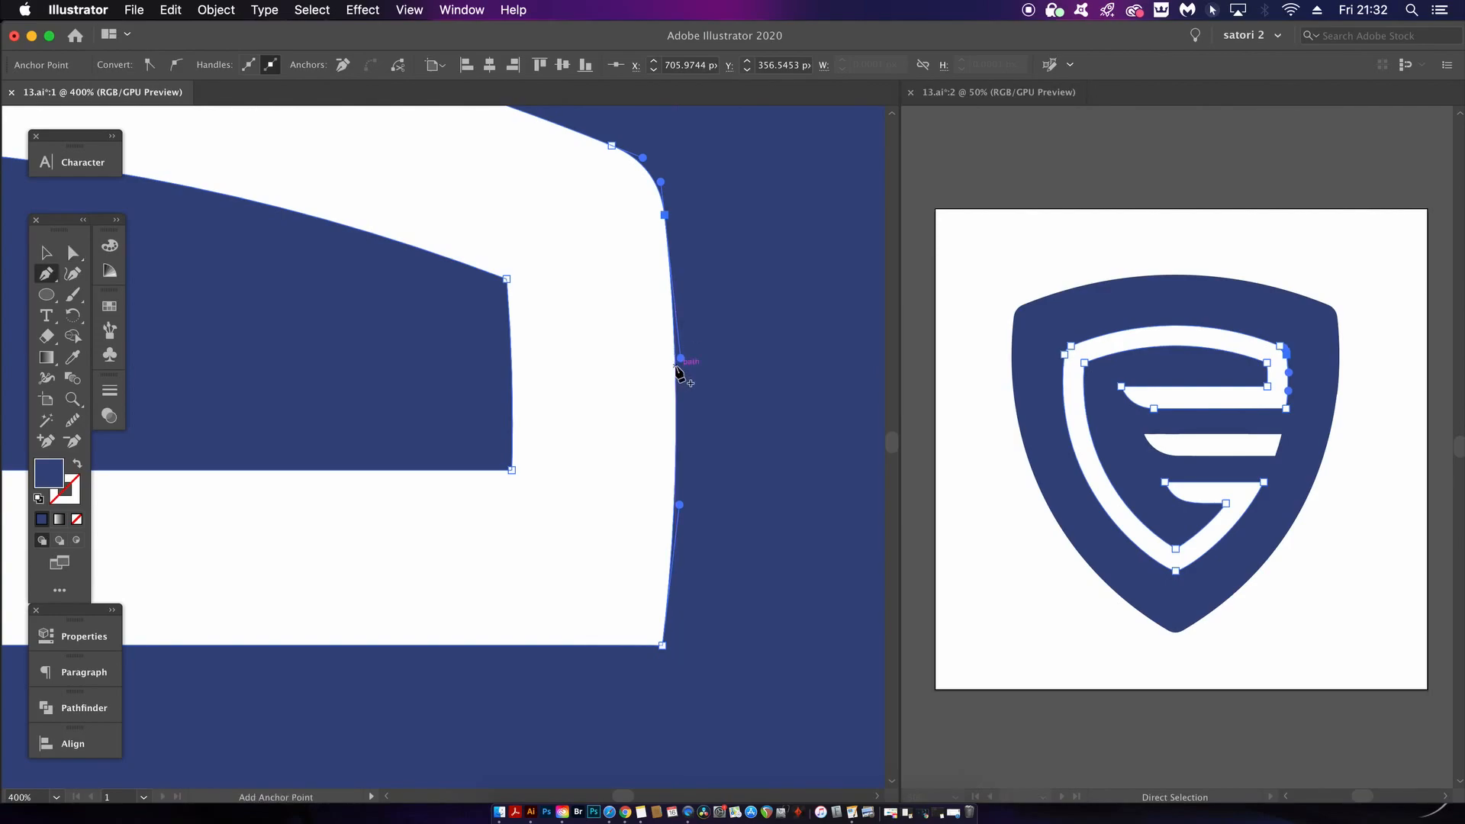
mouse_move(676, 370)
left_mouse_down()
mouse_move(695, 383)
mouse_move(676, 372)
left_mouse_up()
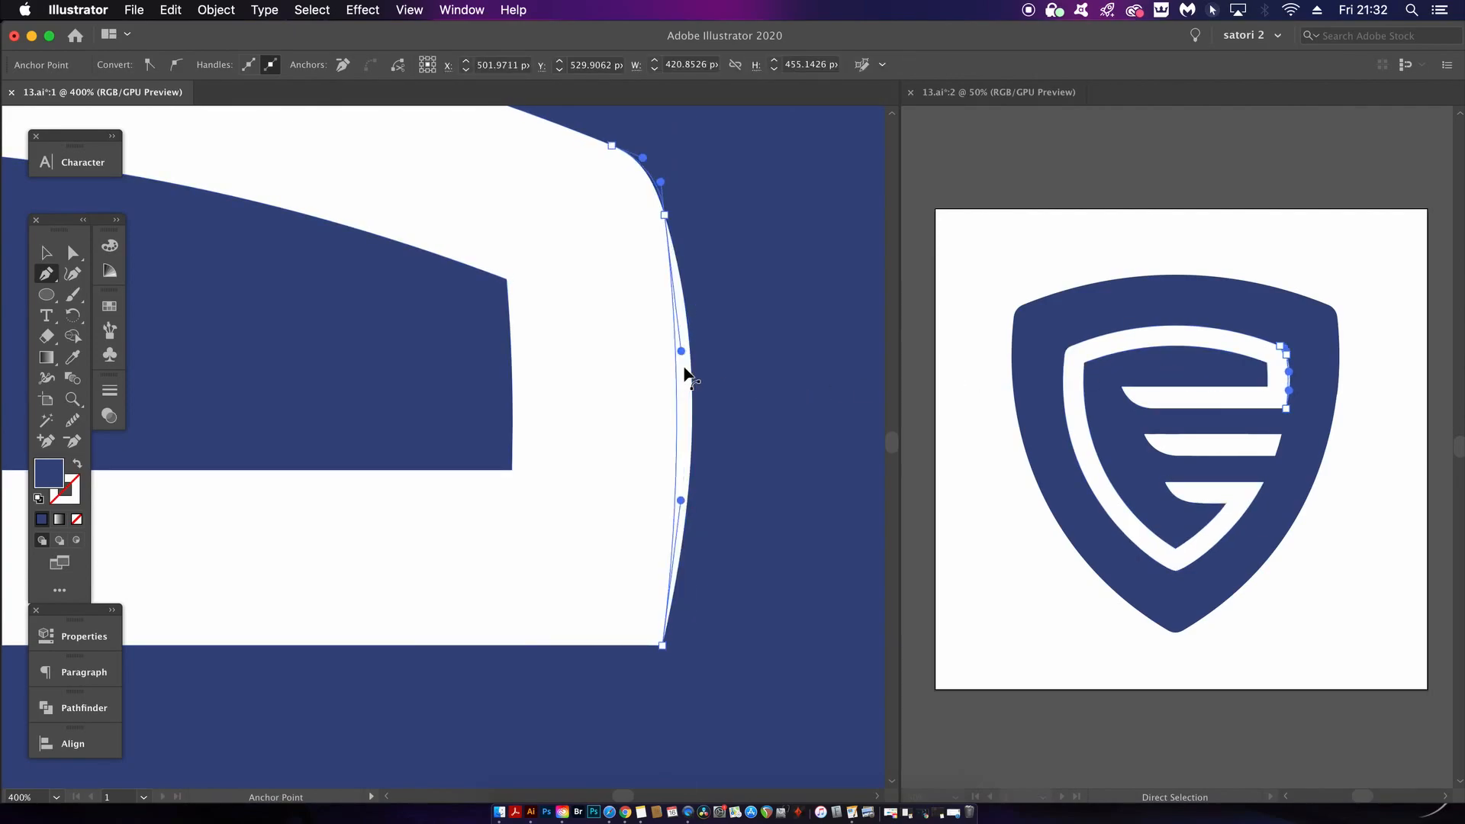
Select the whole shield logo in the 50% overview window
left_click(977, 326)
key("v")
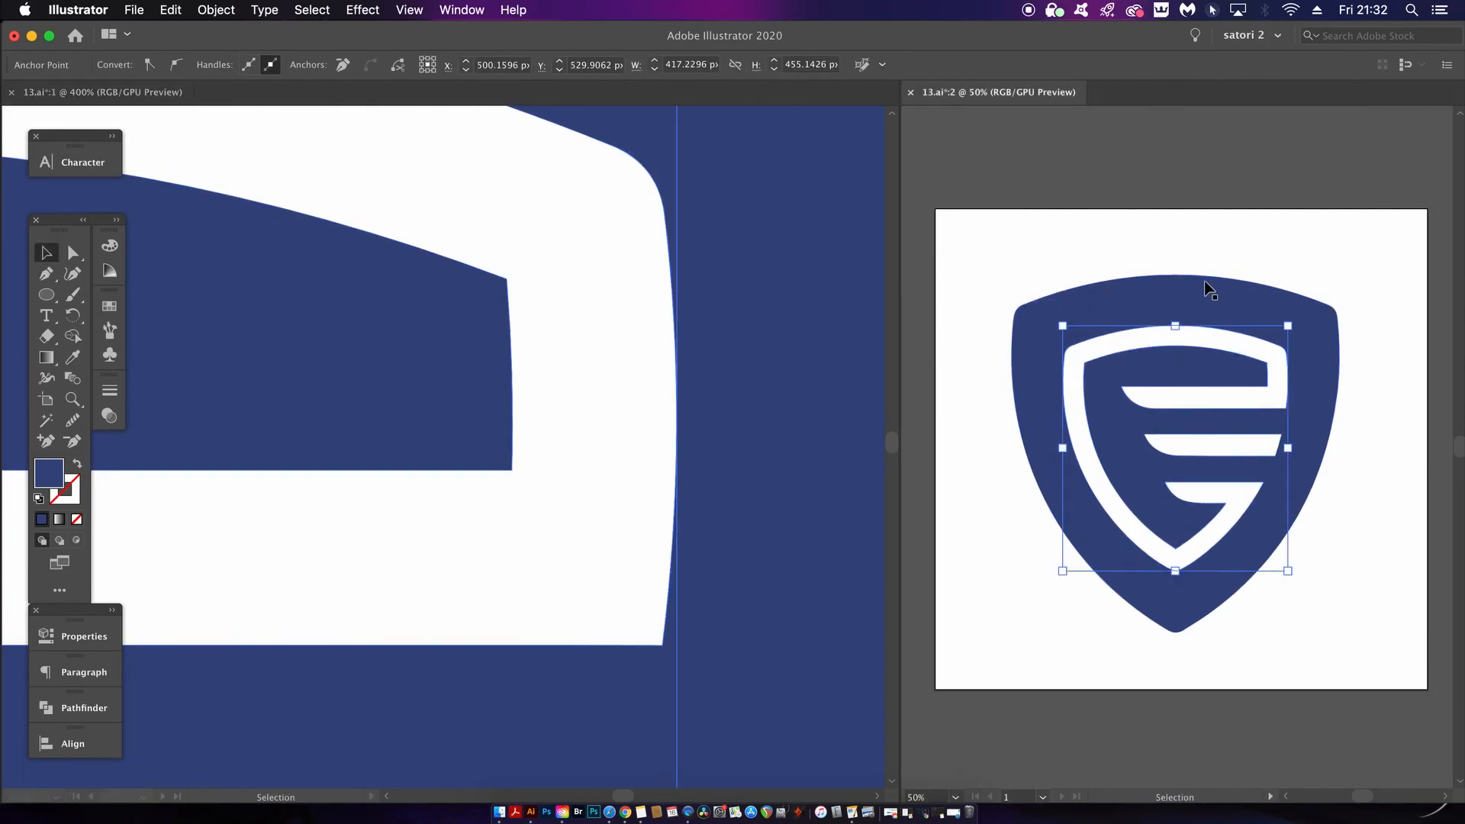
left_click_drag(1089, 206, 1310, 569)
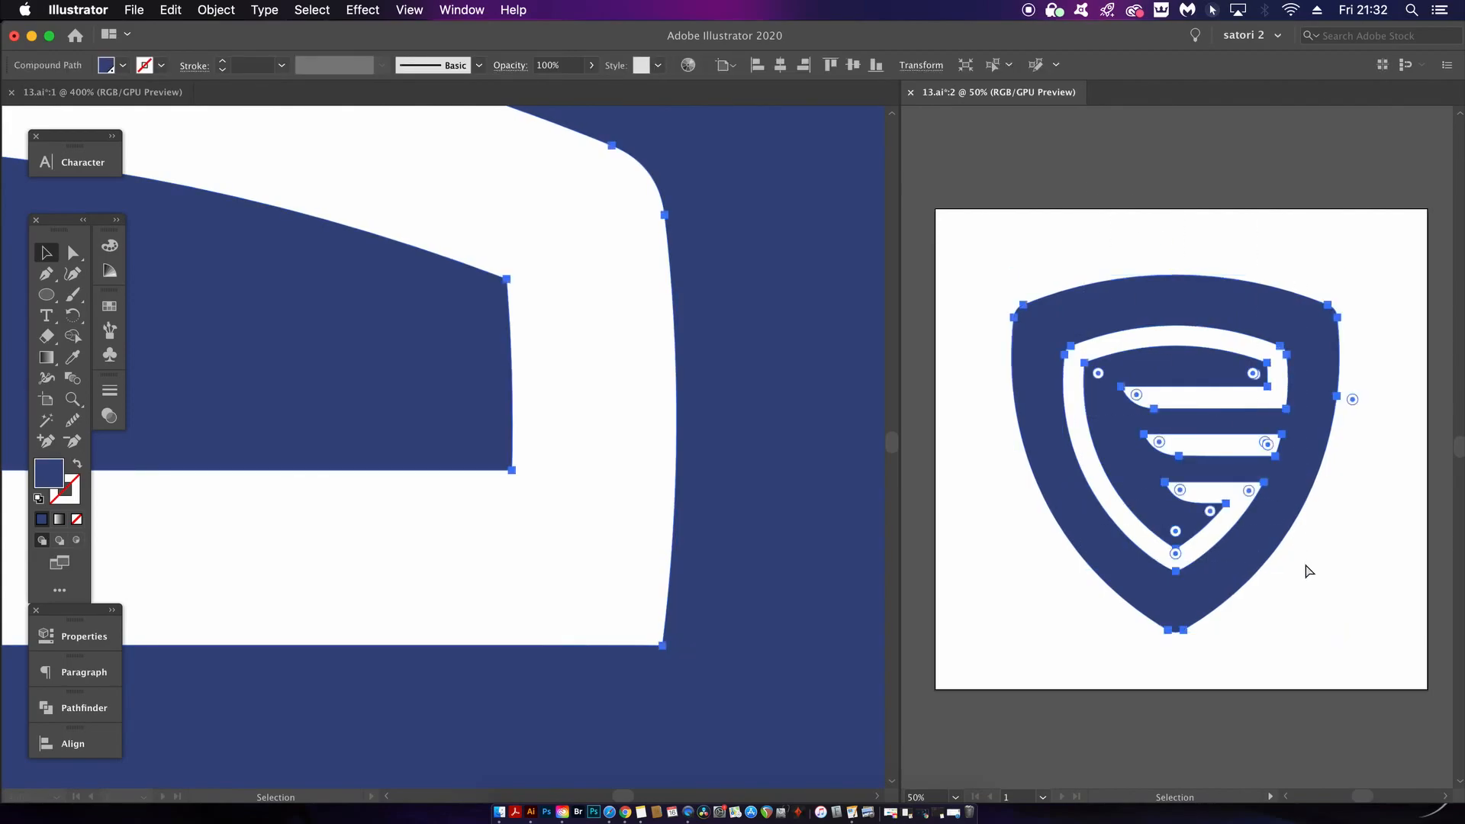
In the zoomed window, select the anchor at the lower end of the rounded corner and pull its lower handle outward
left_click(703, 381)
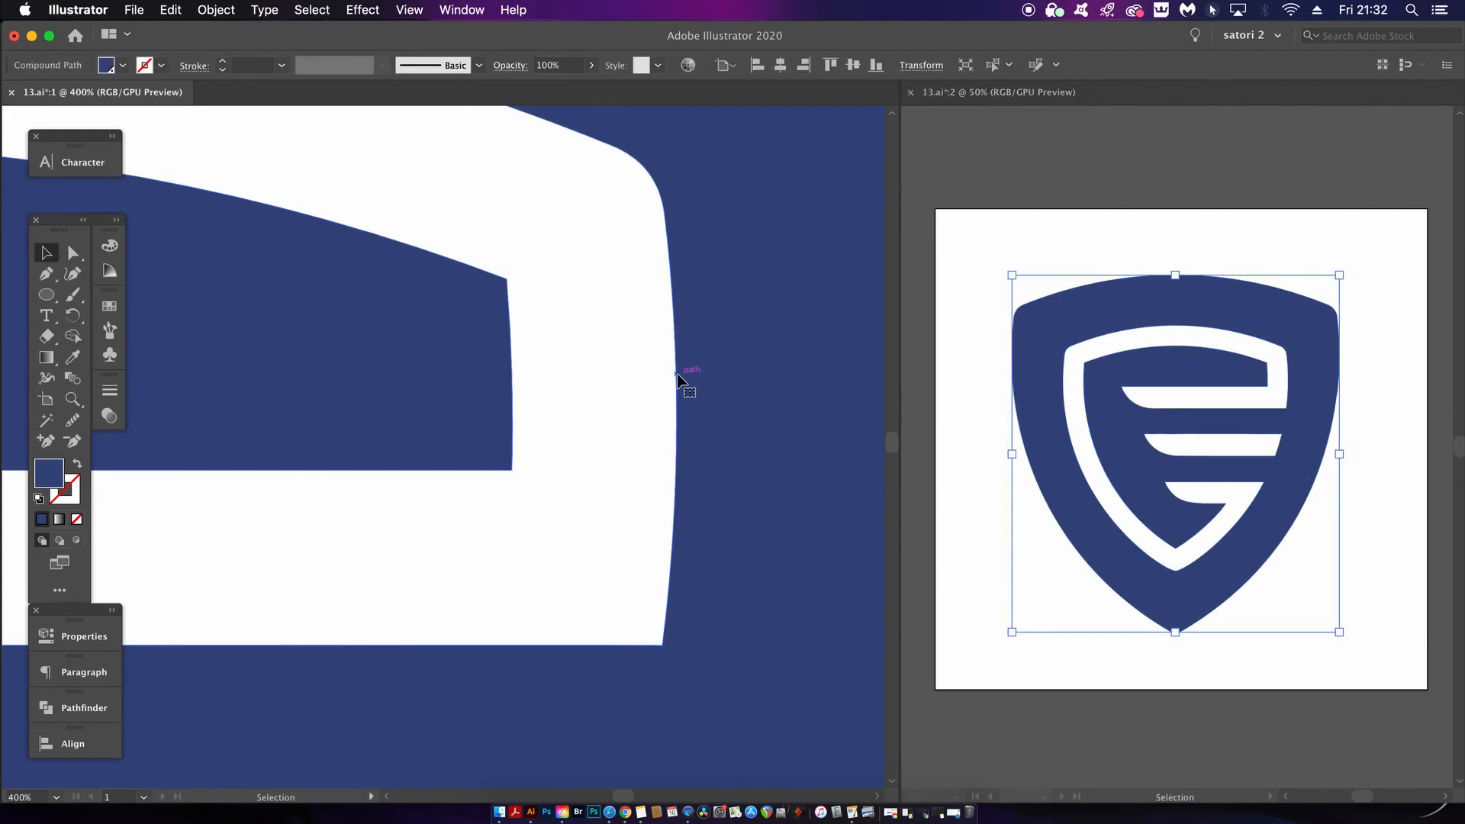
key("a")
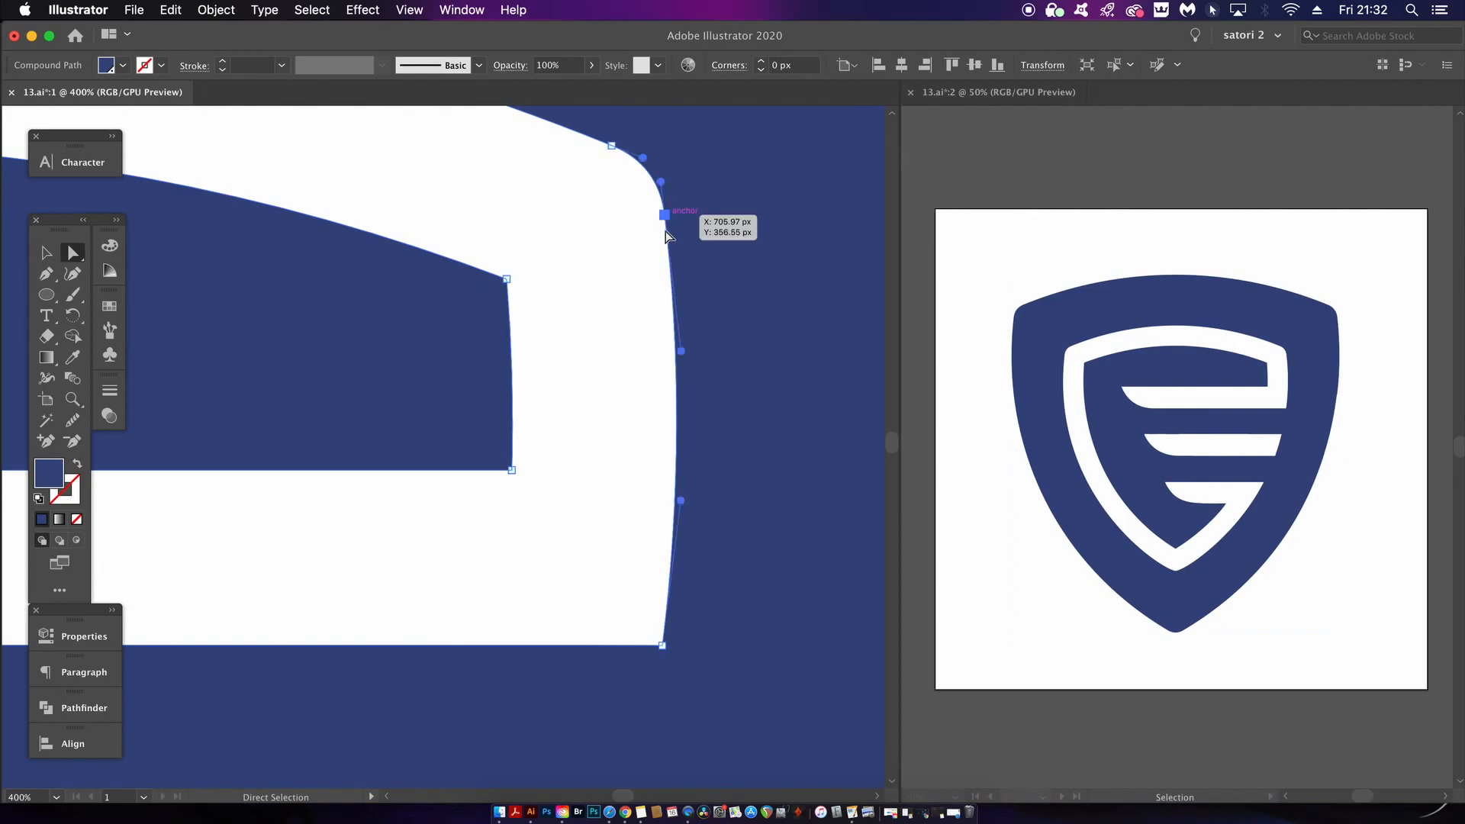
left_click(664, 216)
left_click_drag(685, 352, 758, 333)
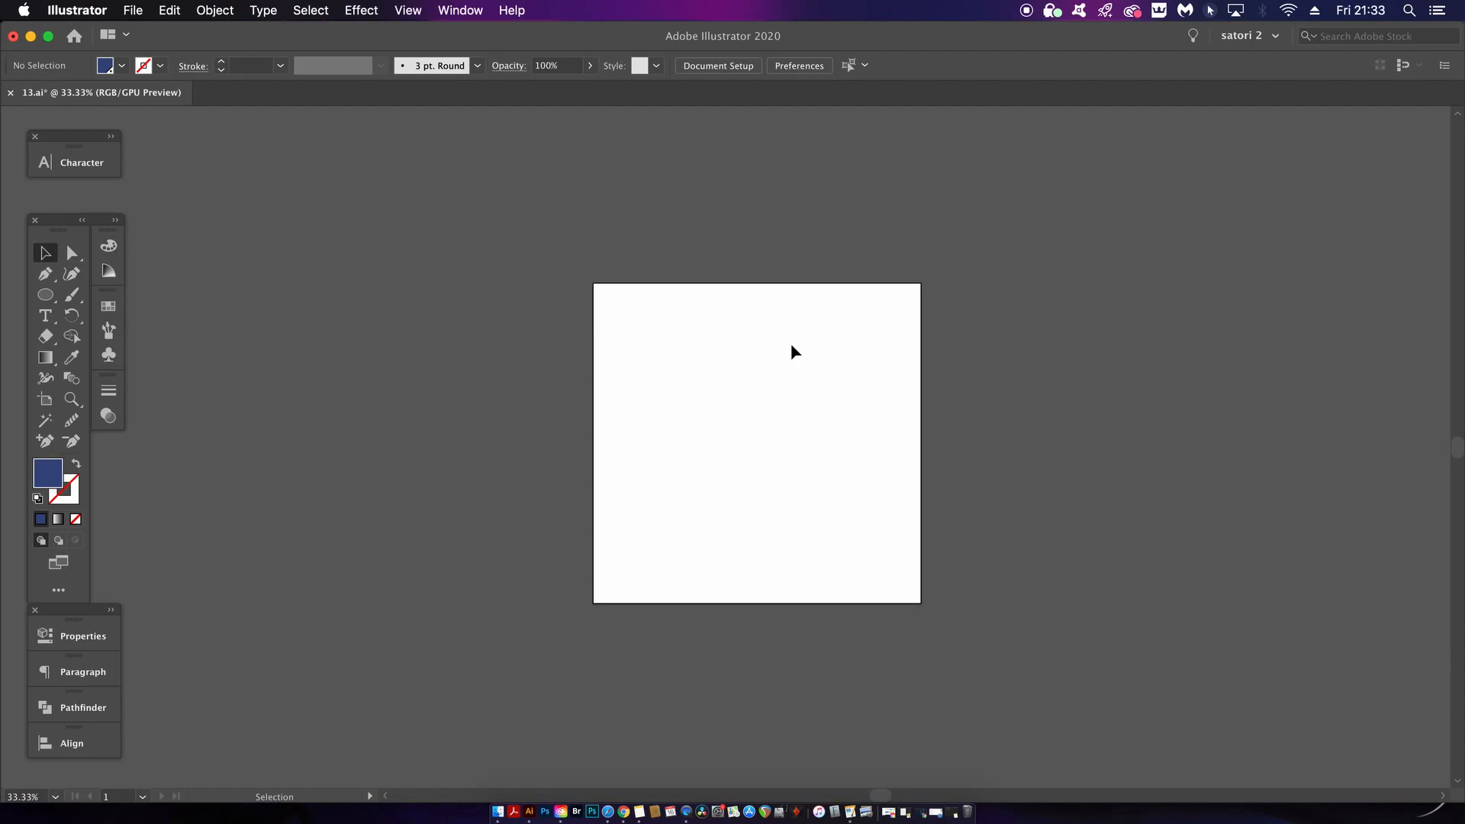
Hide the document's artboards
left_click(402, 14)
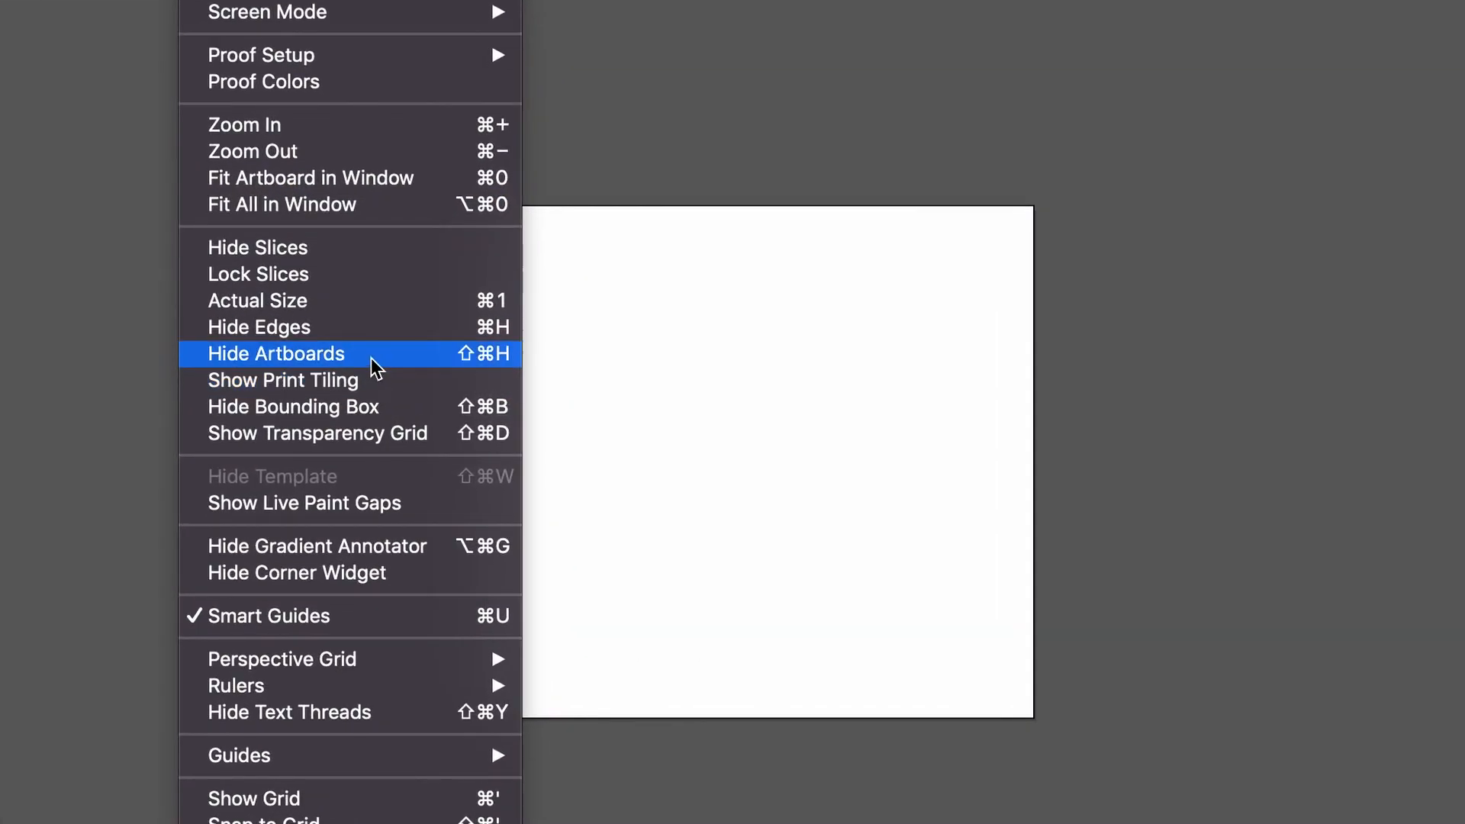
left_click(367, 357)
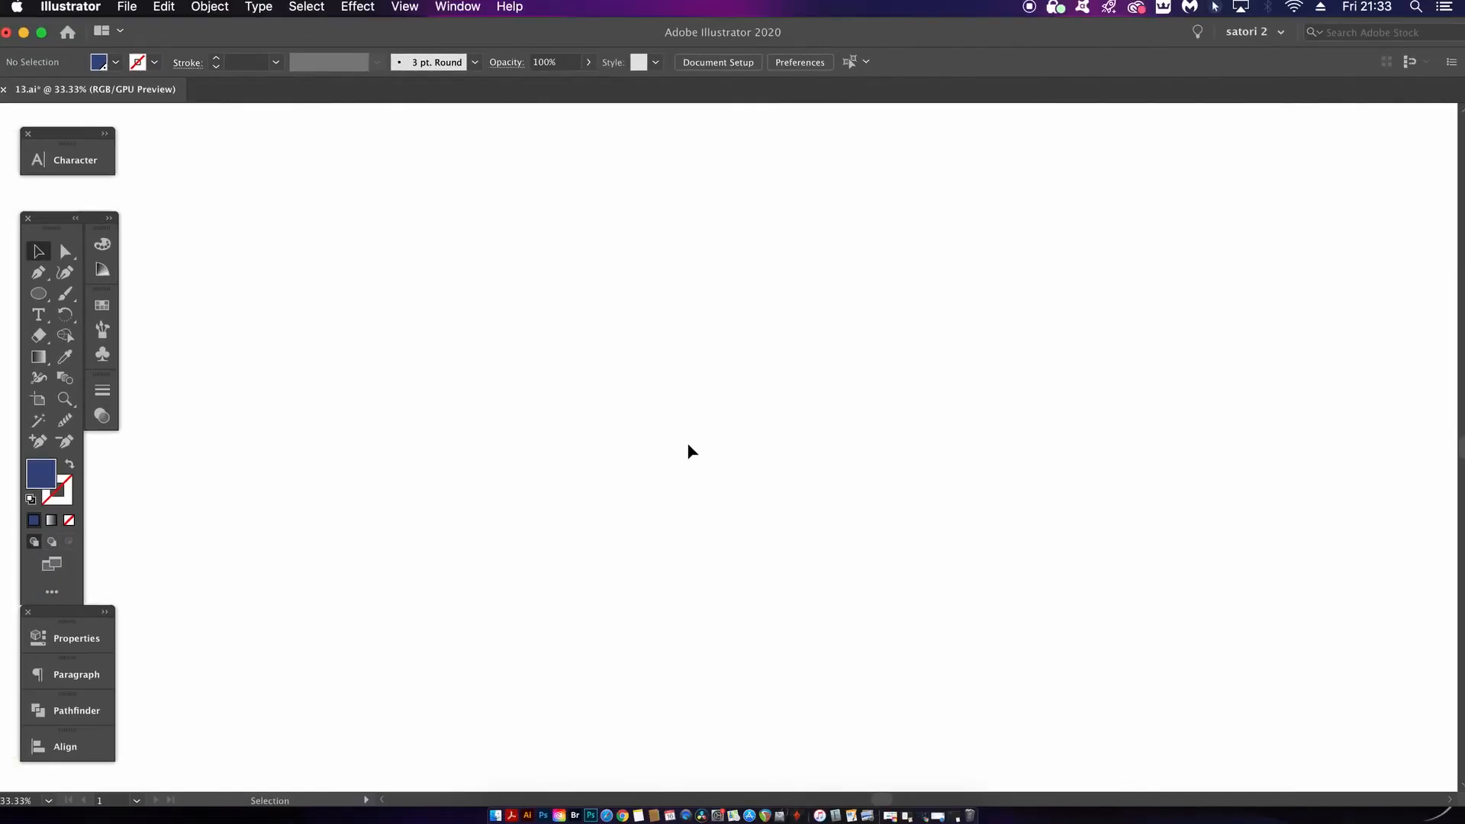
key("ctrl+shift+h")
key("ctrl+0")
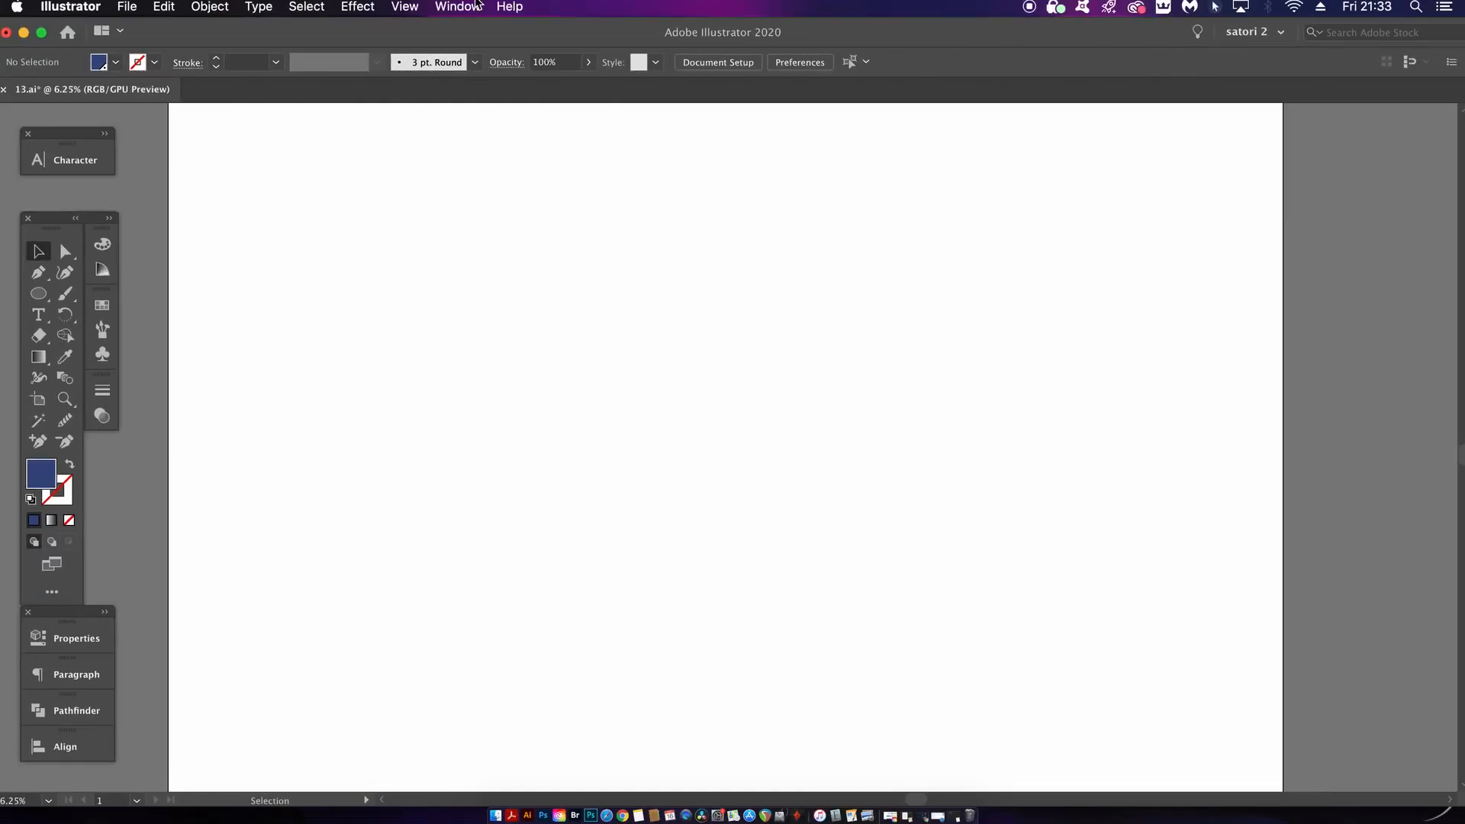
Open the document setup and bring up the colour picker for the first transparency grid colour
left_click(126, 6)
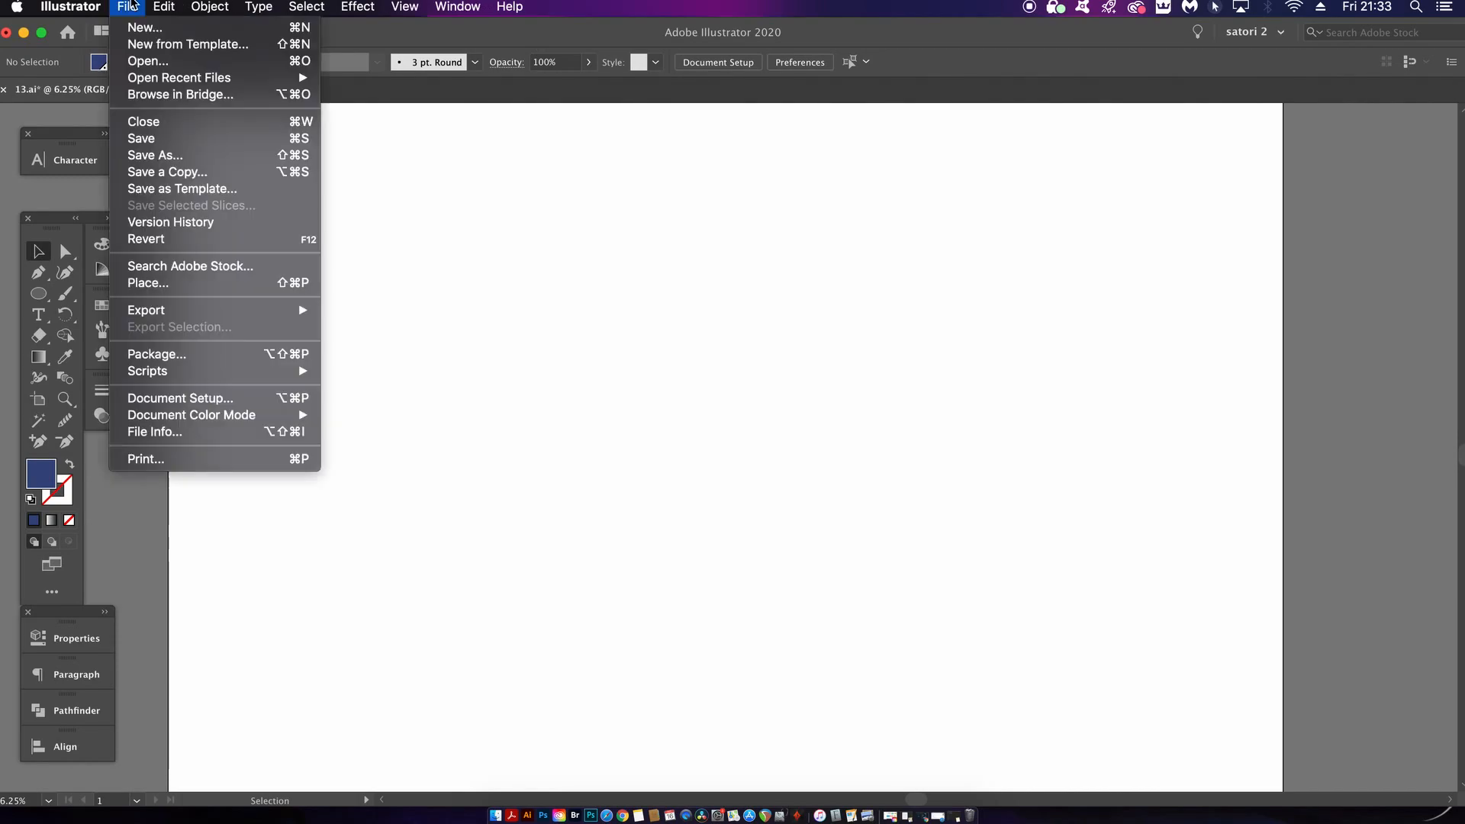
left_click(196, 407)
left_click_drag(766, 222, 1179, 202)
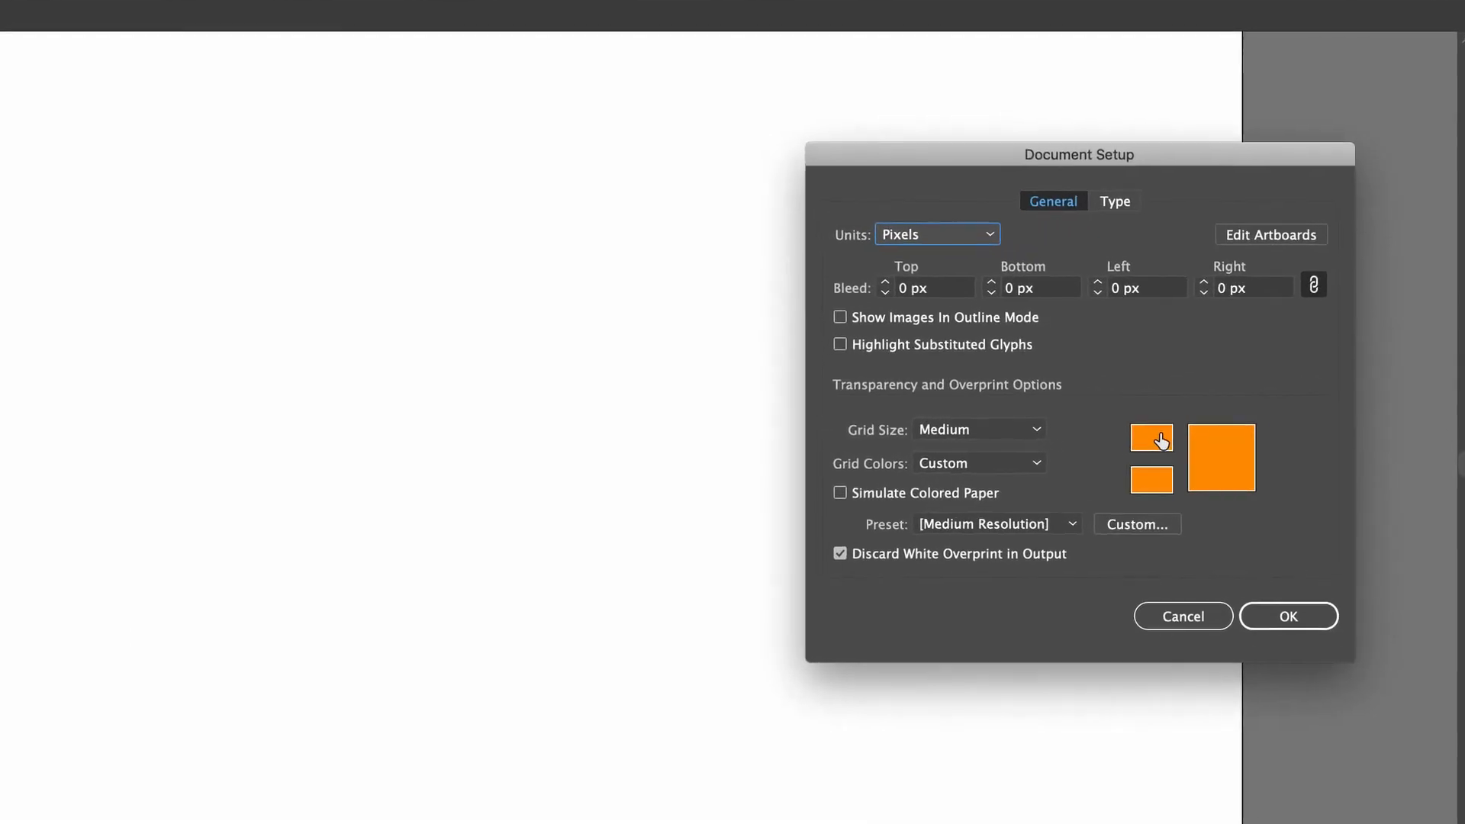
left_click(1212, 435)
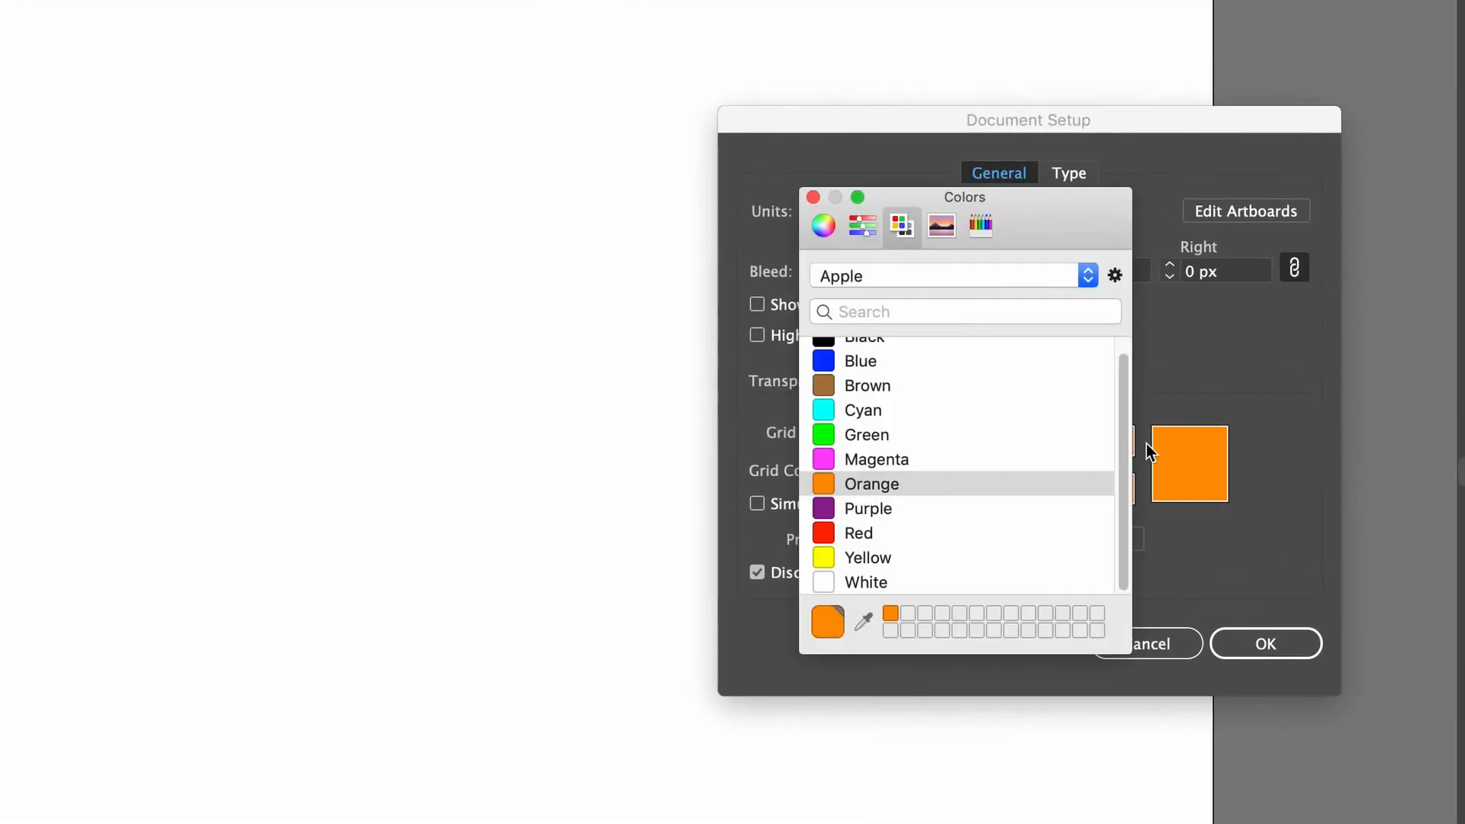
Set the first grid colour to light blue with HSB sliders: about hue 214°, saturation 27%, brightness 100%
left_click(992, 224)
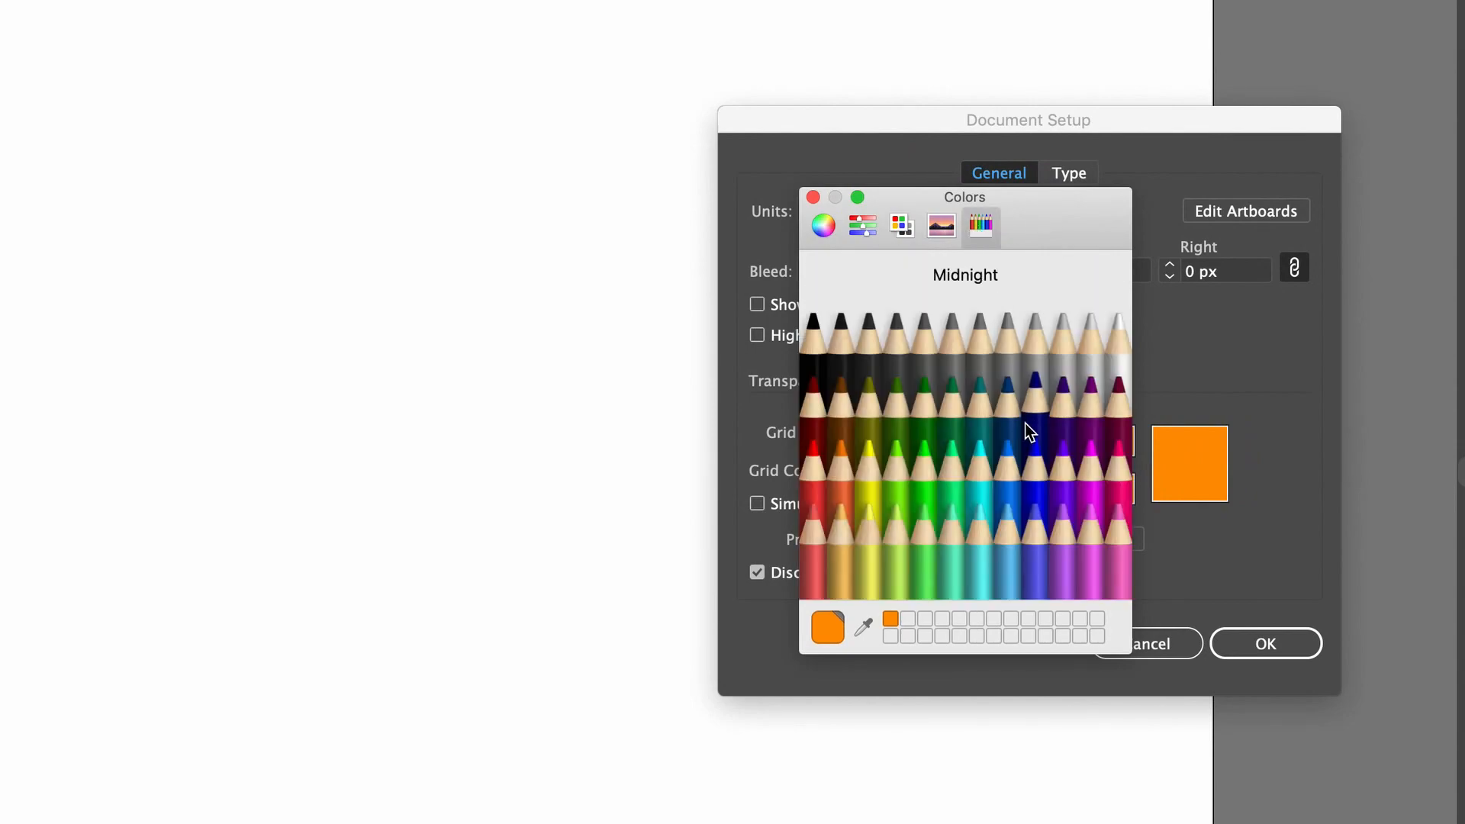
left_click(942, 227)
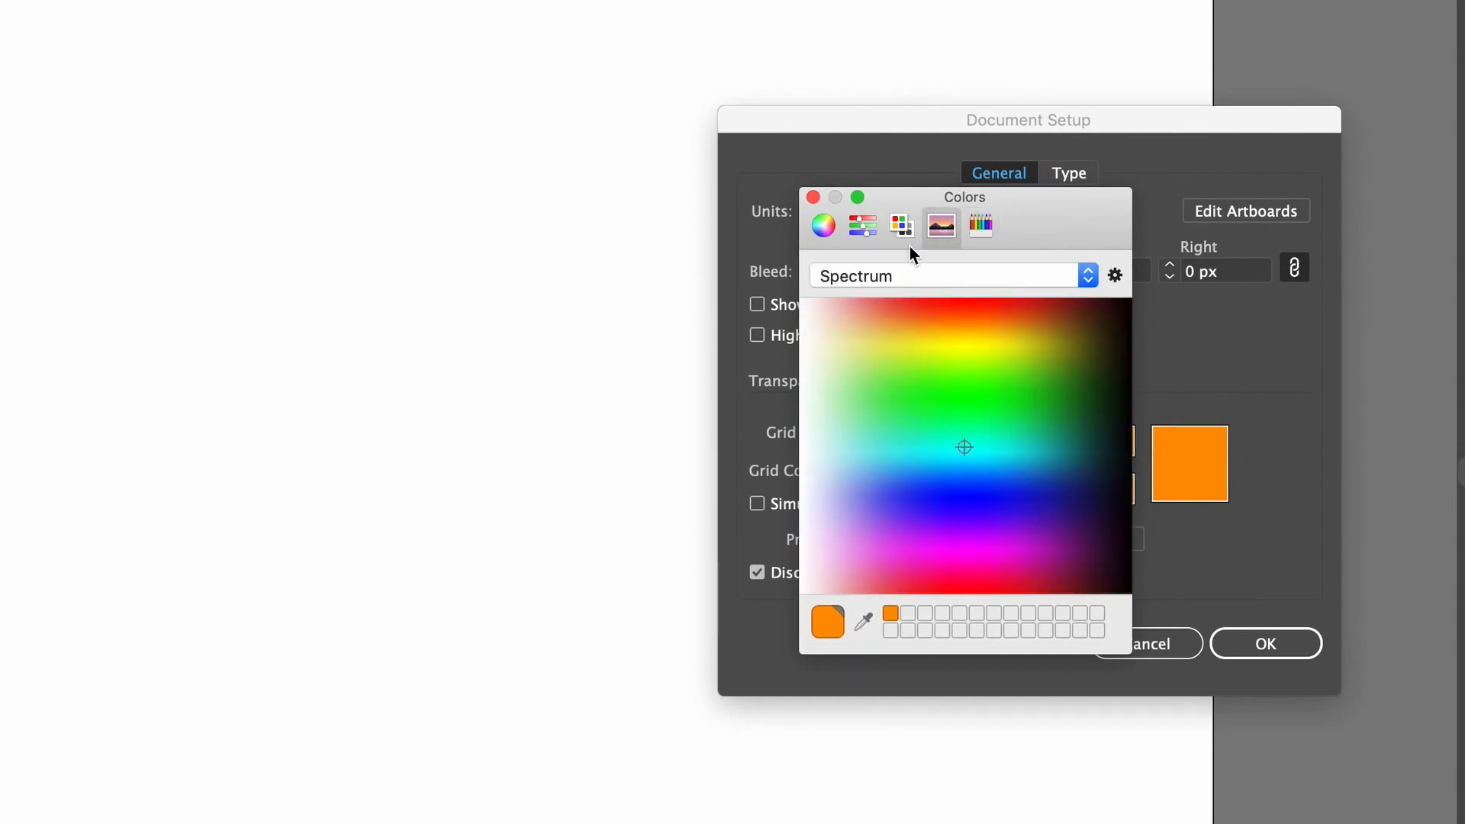
left_click(893, 225)
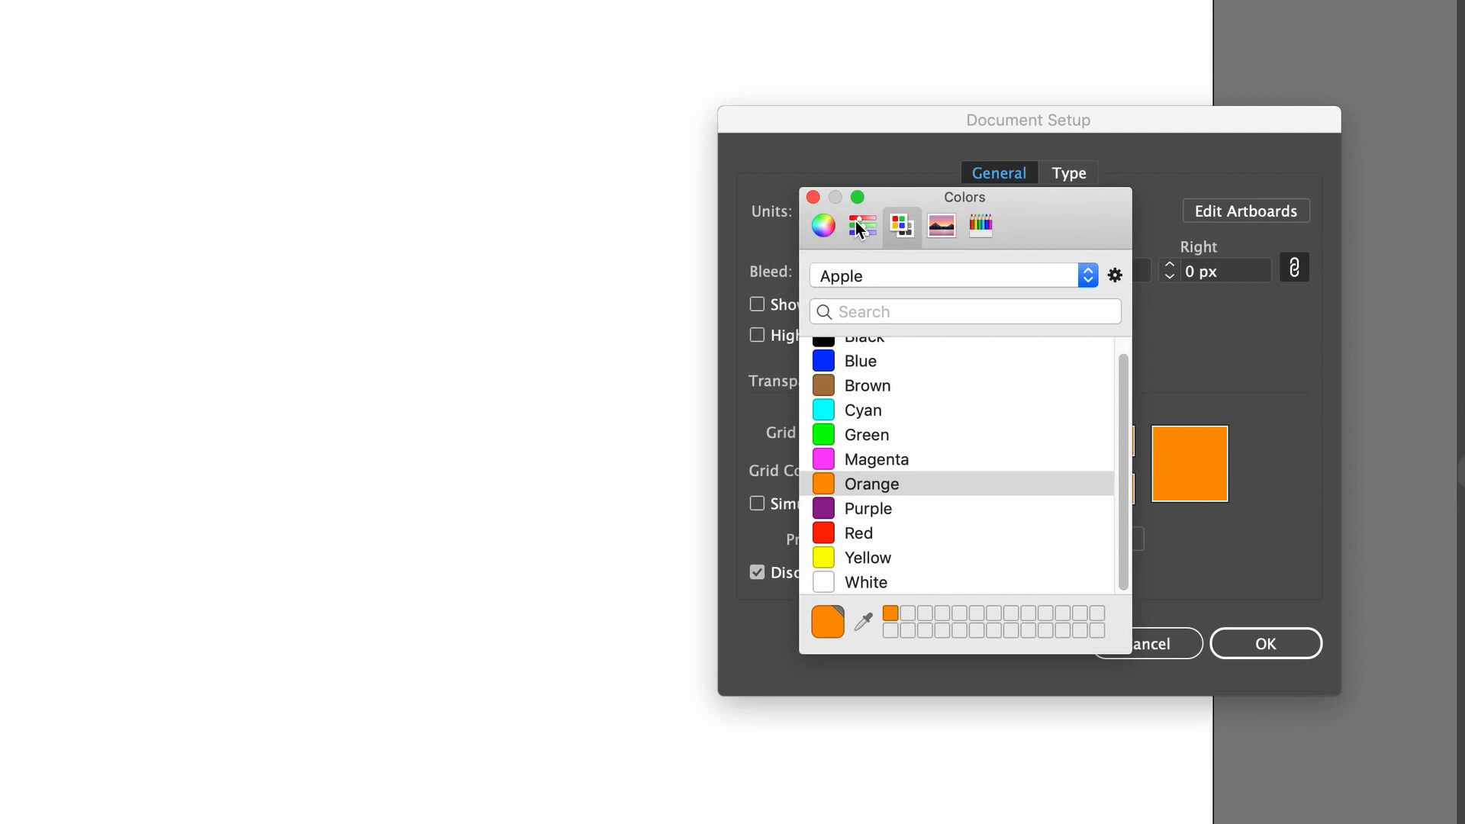
left_click(860, 227)
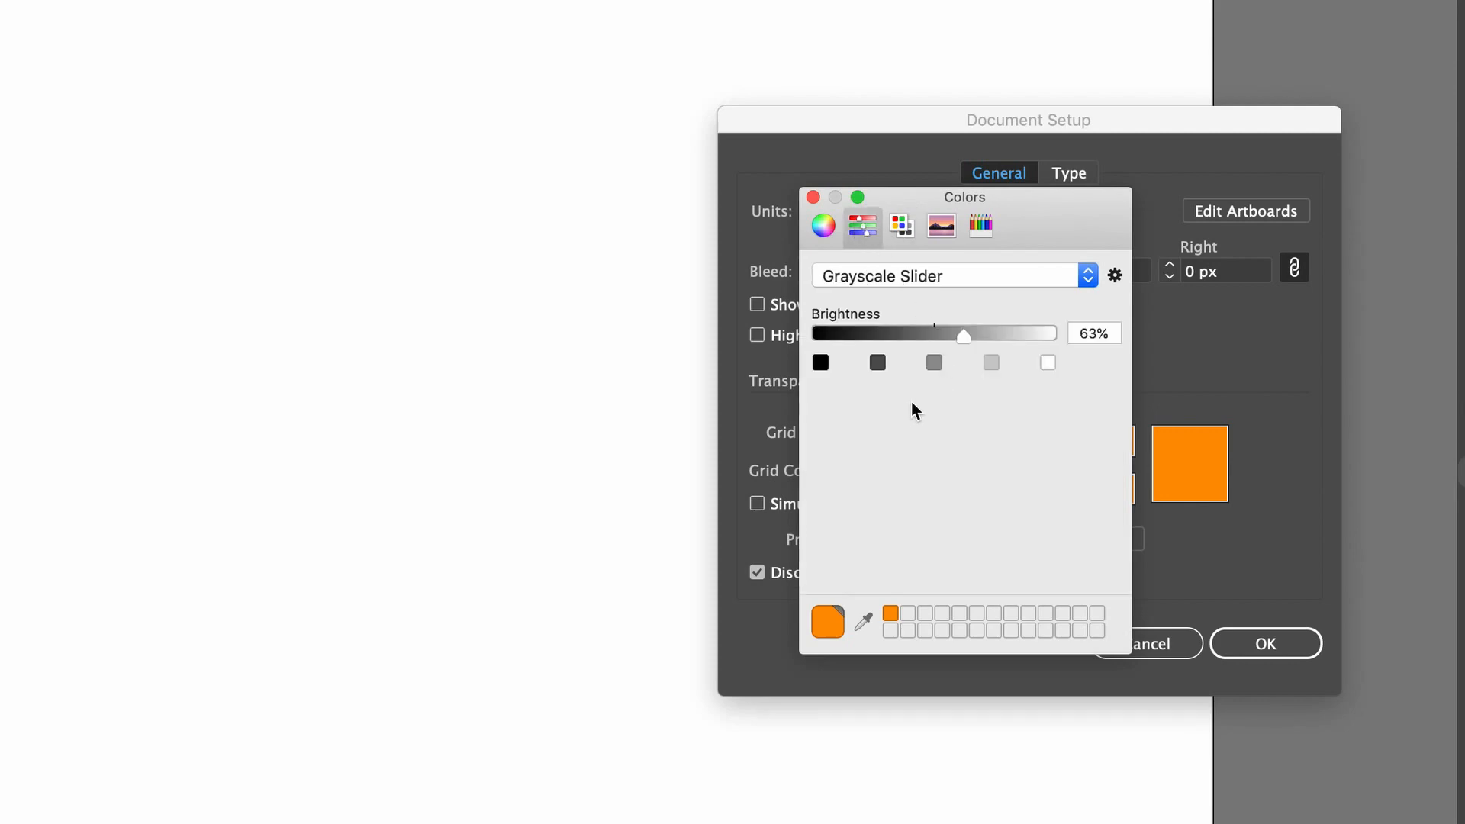
left_click(990, 281)
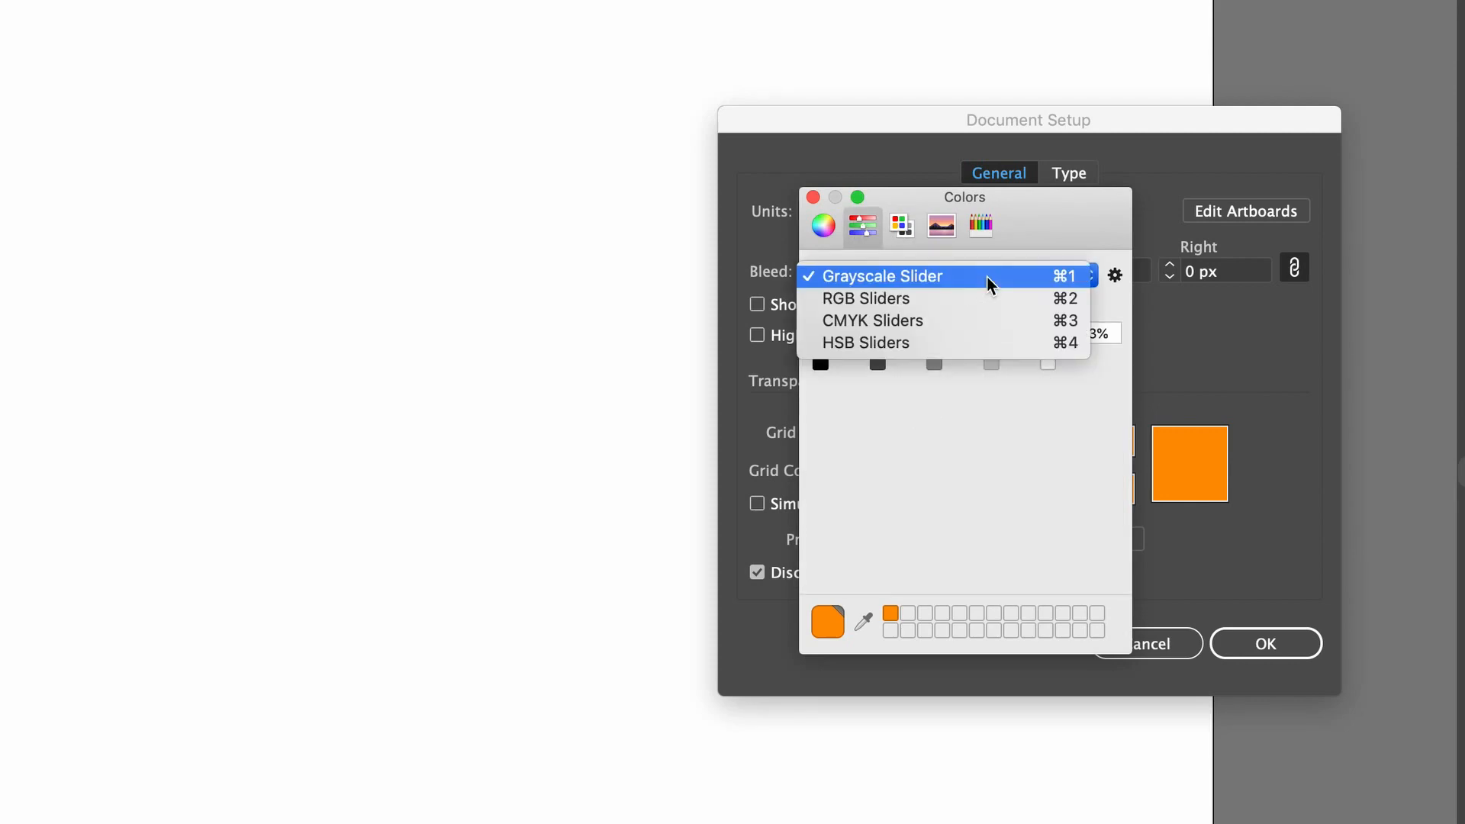
left_click(995, 343)
left_click_drag(849, 342, 1021, 336)
left_click_drag(1046, 397, 879, 394)
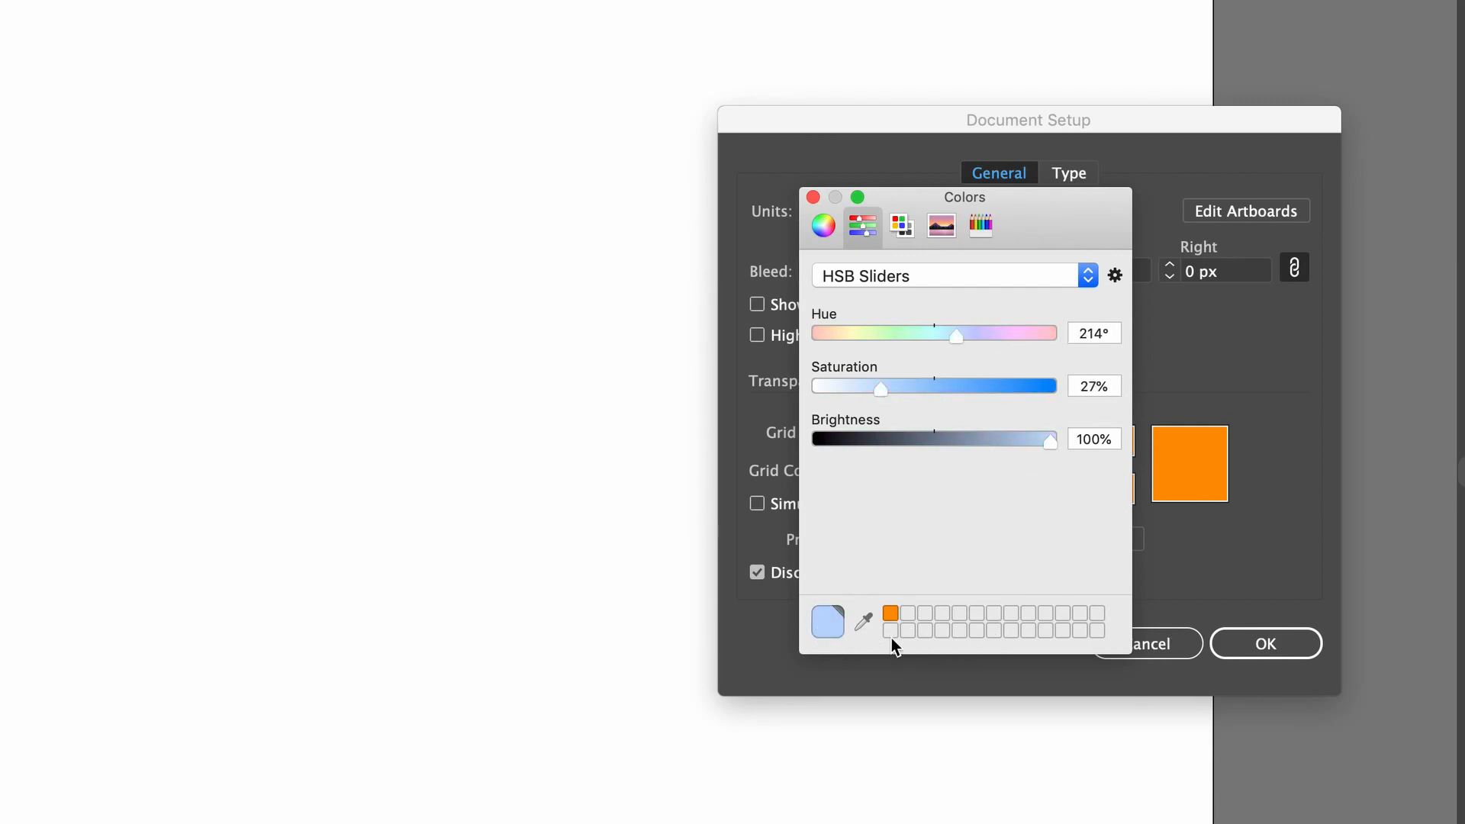
left_click(813, 197)
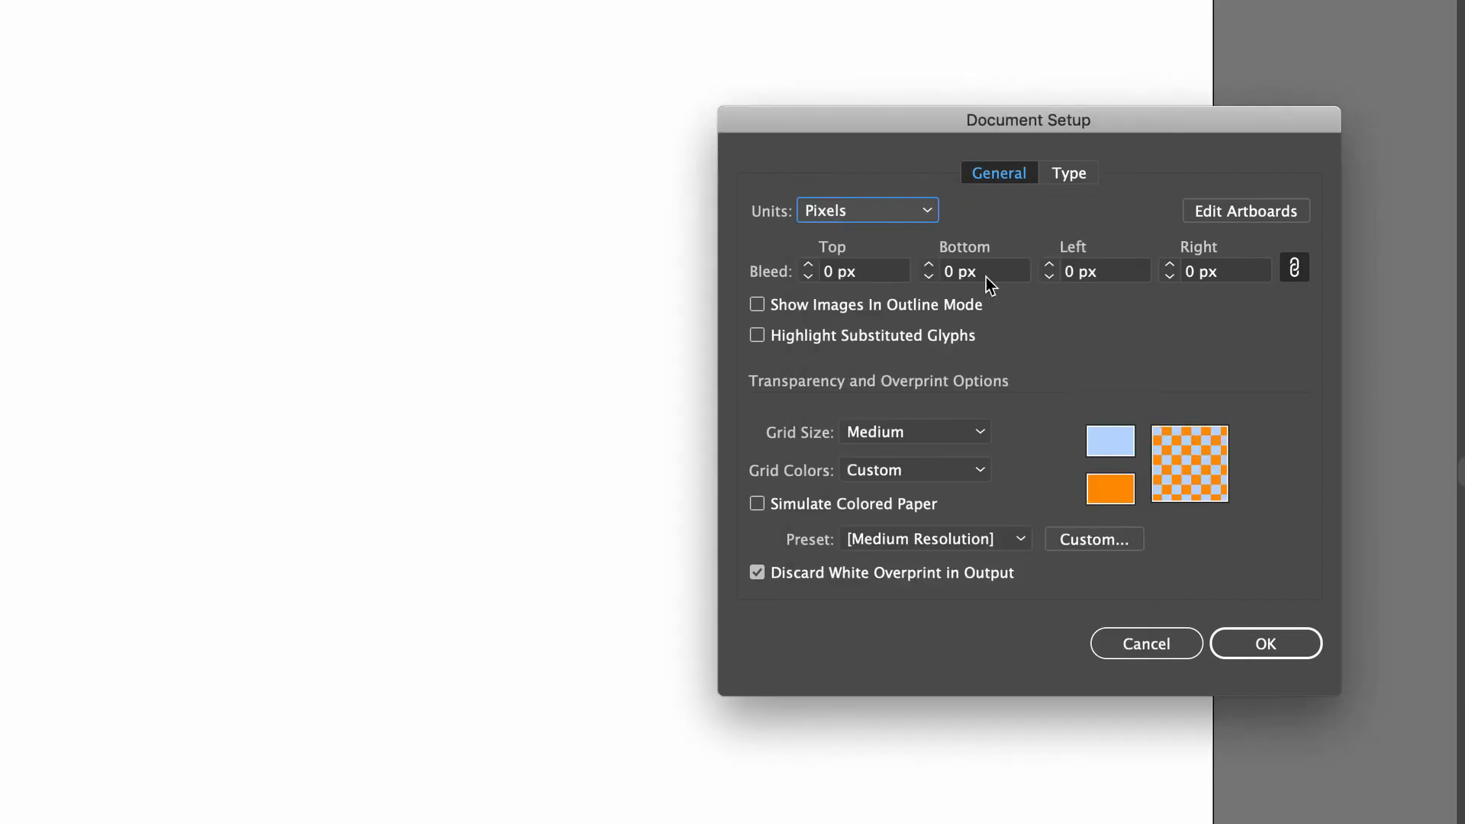
Store the light blue of the first grid colour as a reusable swatch in the colour picker
left_click(1111, 442)
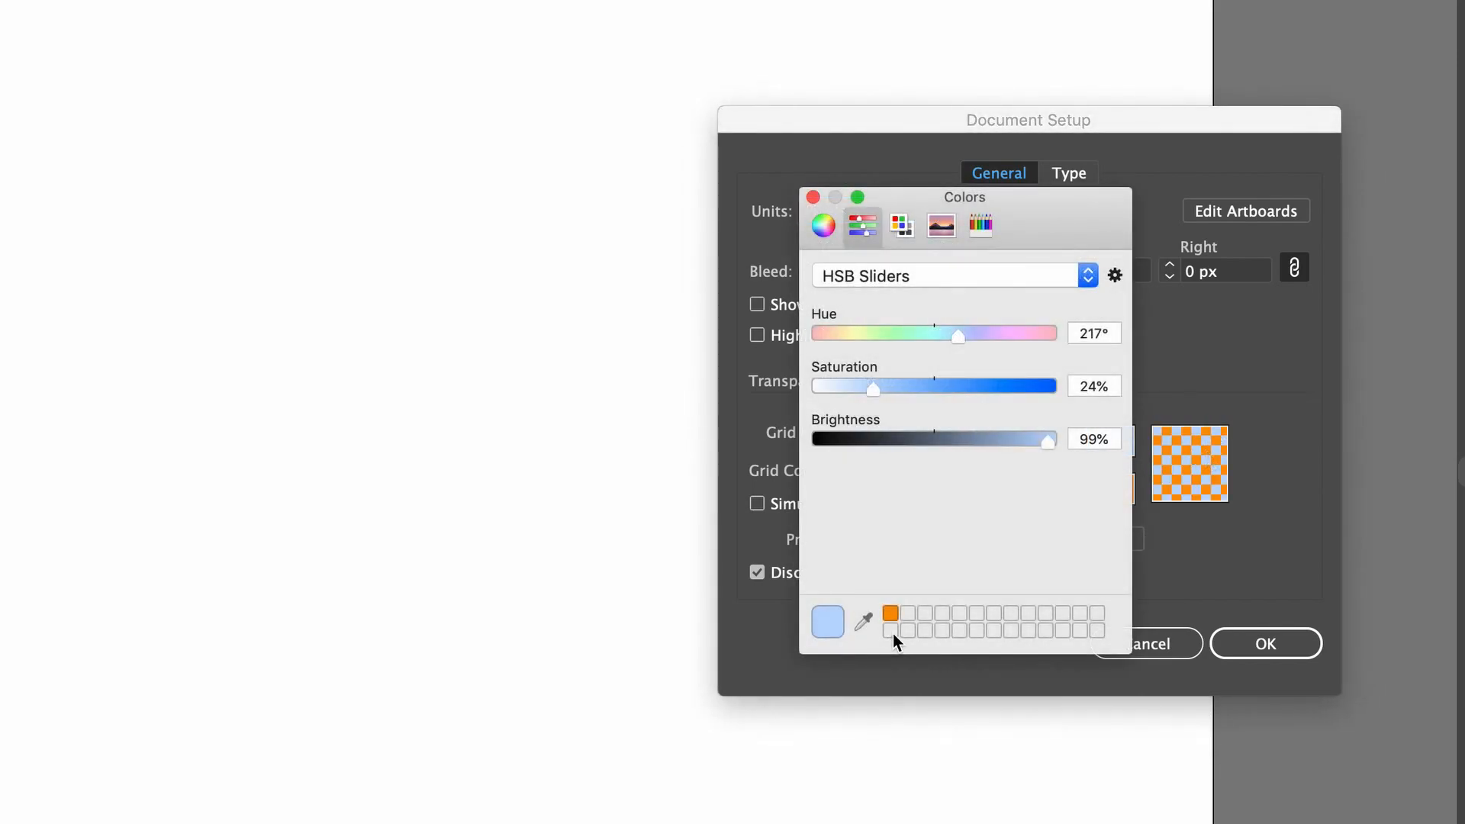
left_click_drag(880, 630, 891, 631)
left_click(813, 197)
Apply the saved light blue swatch to the second transparency grid colour and accept the document setup
left_click(1119, 487)
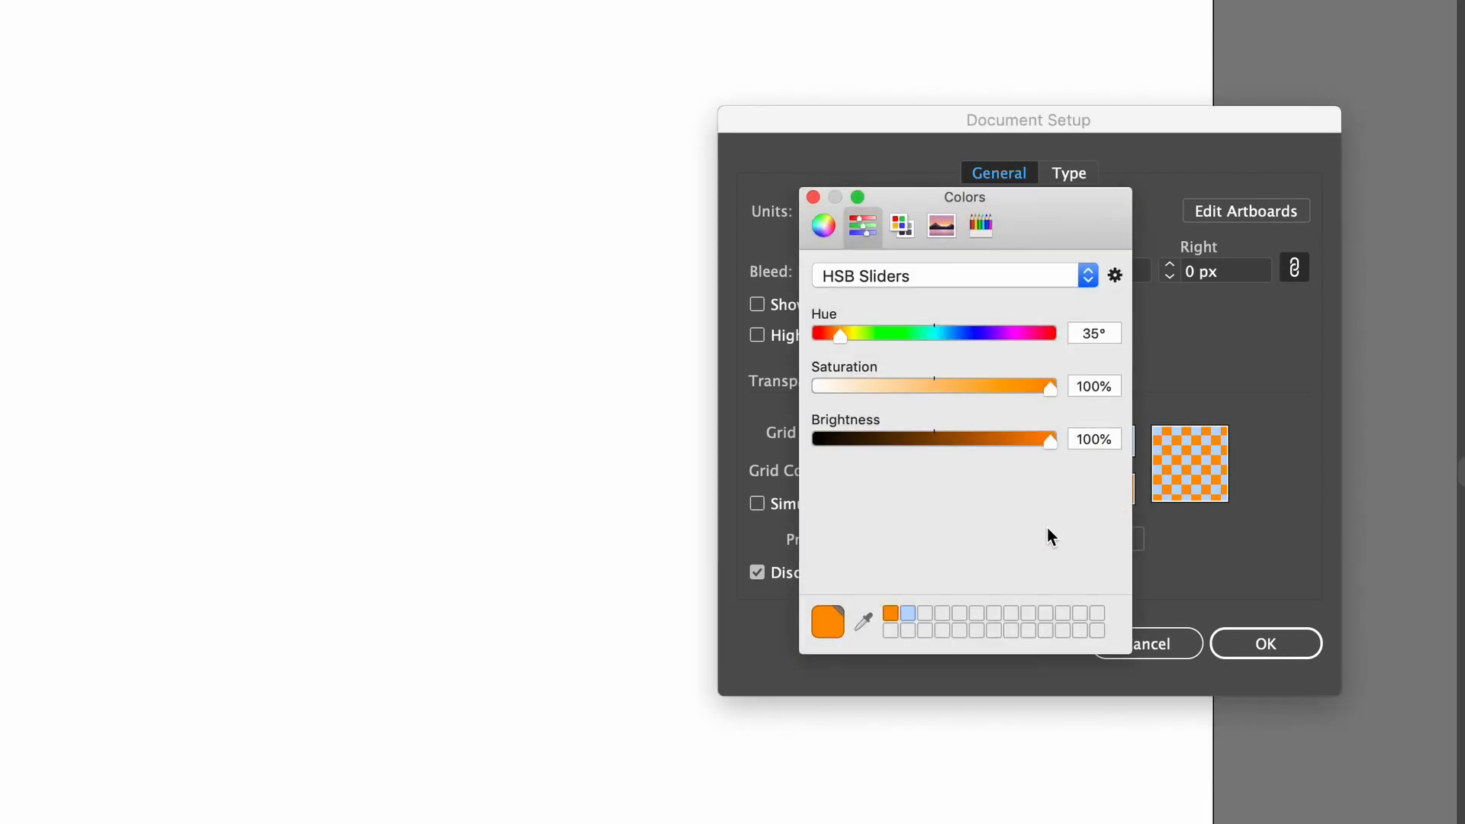
left_click(908, 613)
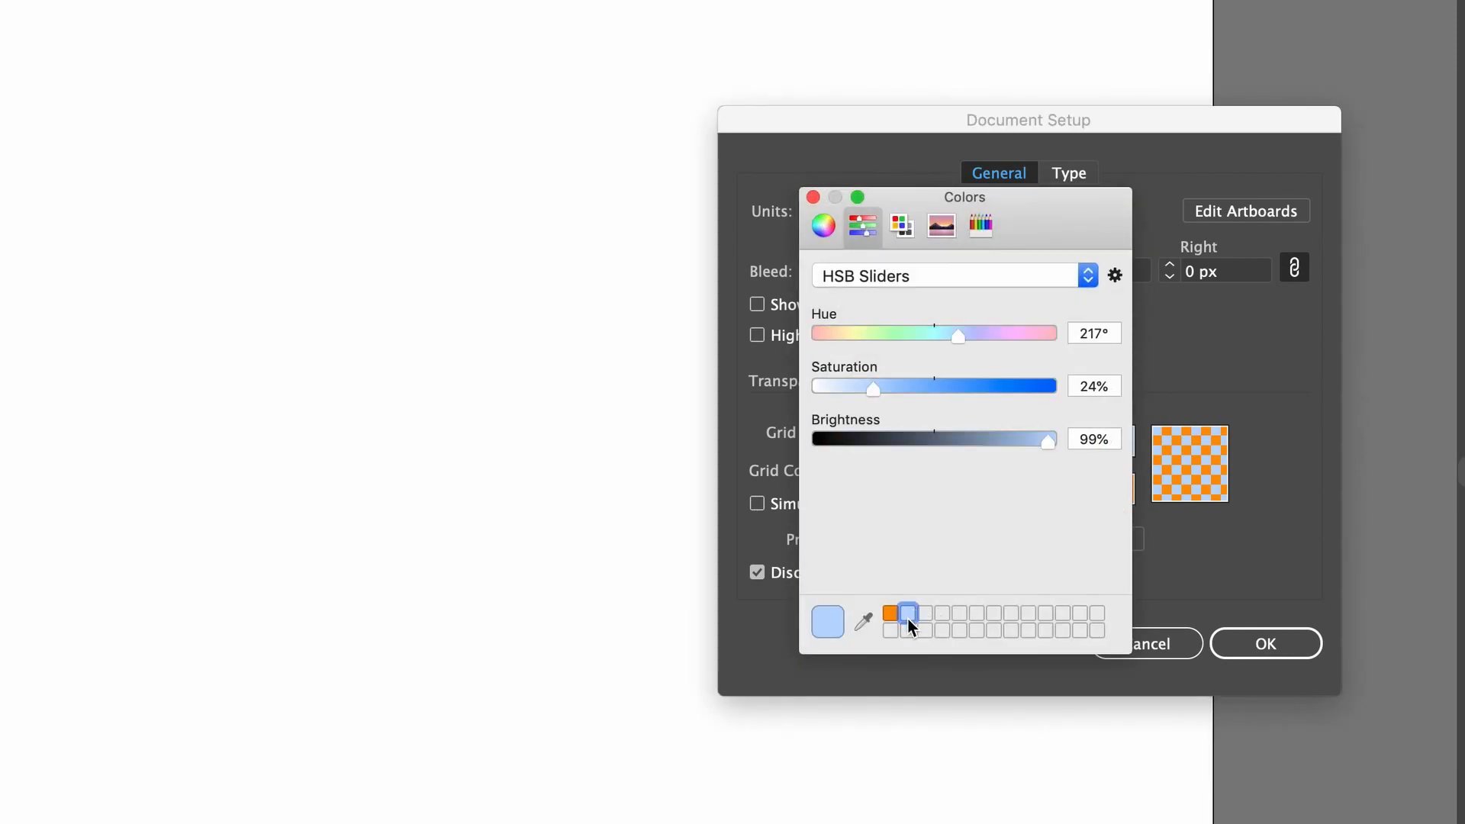
left_click(813, 198)
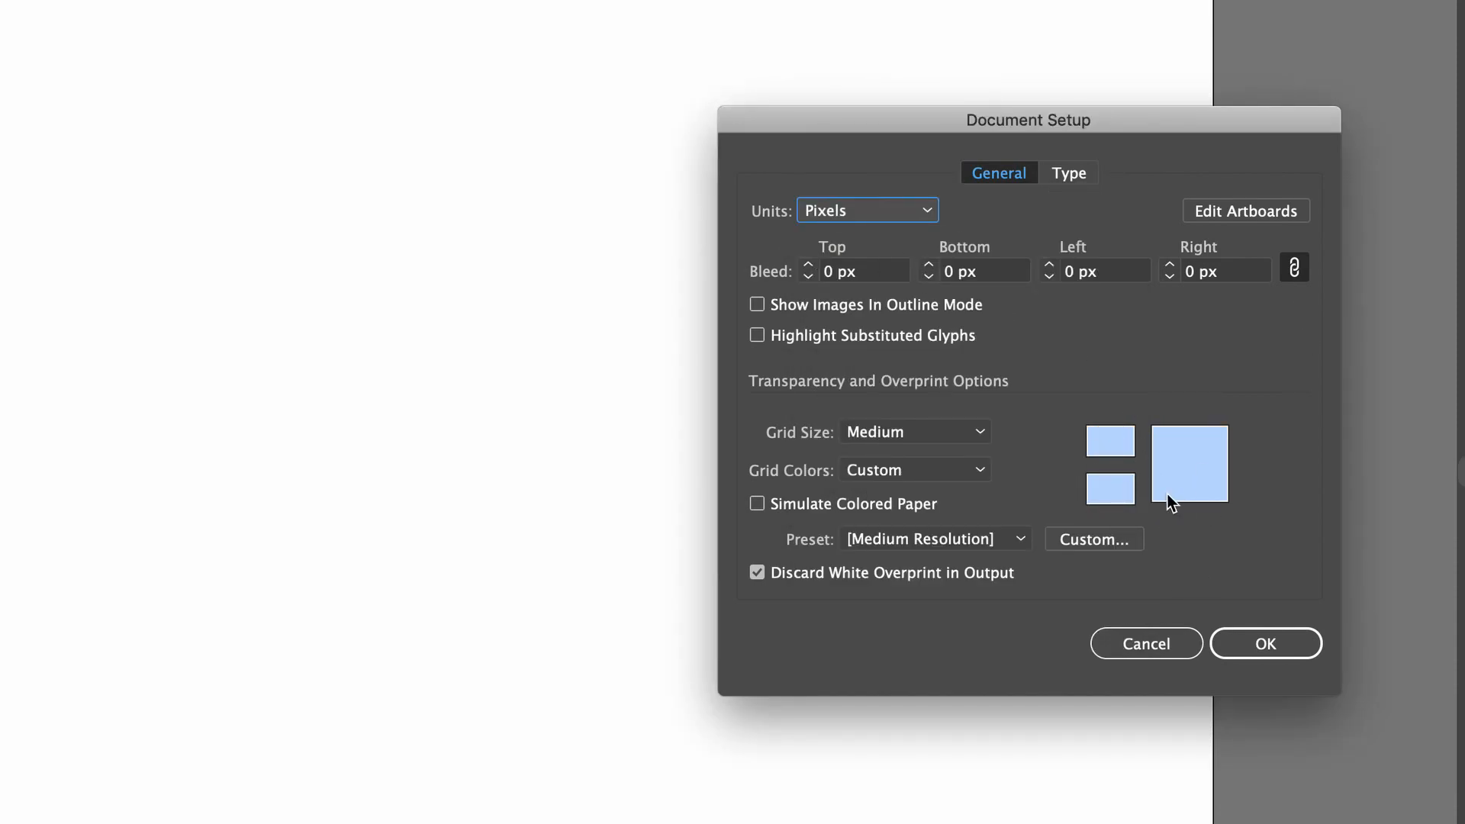
left_click(1265, 643)
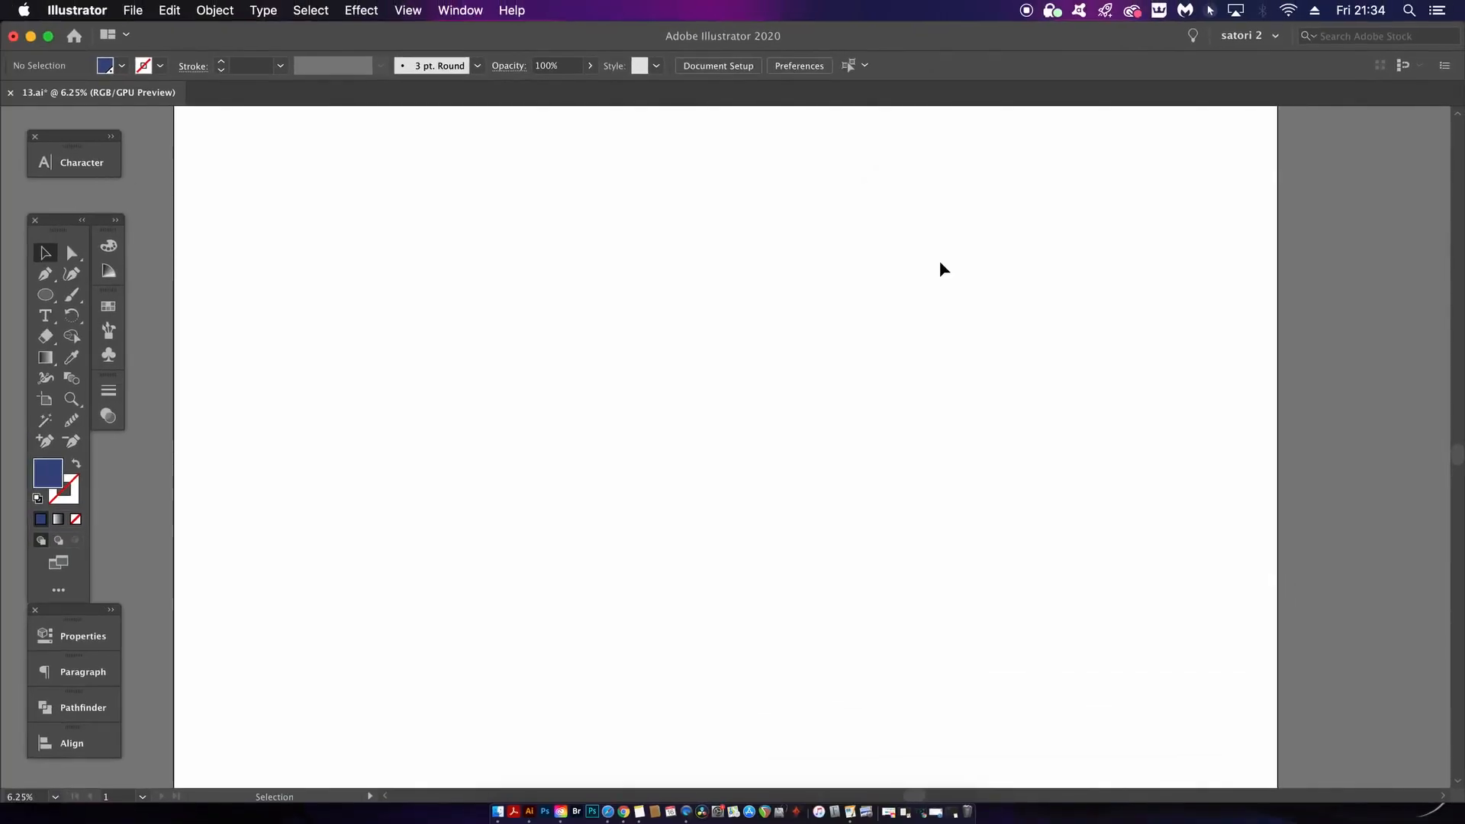
Show the transparency grid so the canvas takes on the light blue grid colours
left_click(409, 10)
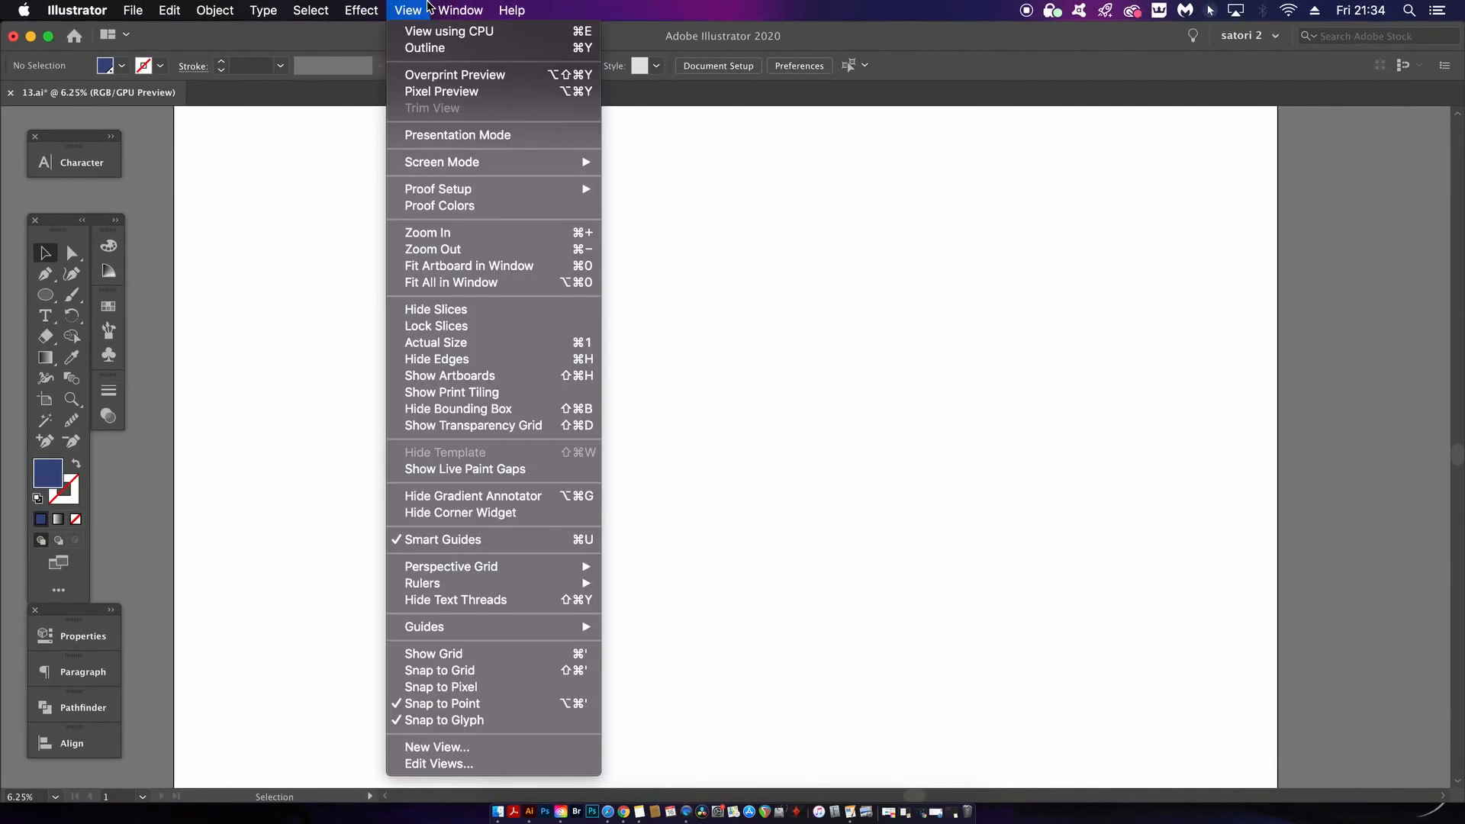
left_click(514, 432)
key("super+minus")
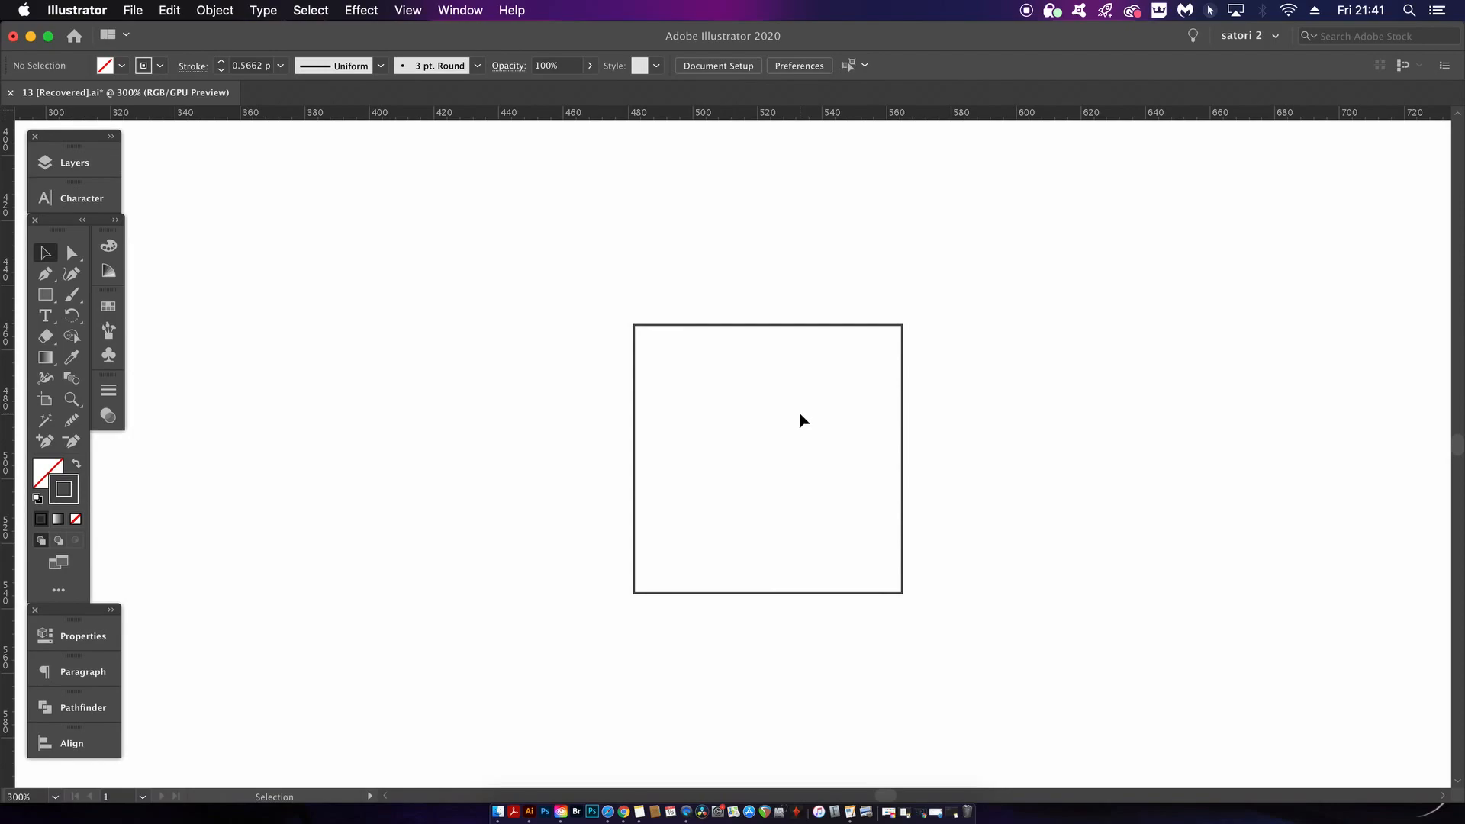
With the Paintbrush tool active, enable Use Precise Cursors in the general preferences and accept the change
key("p")
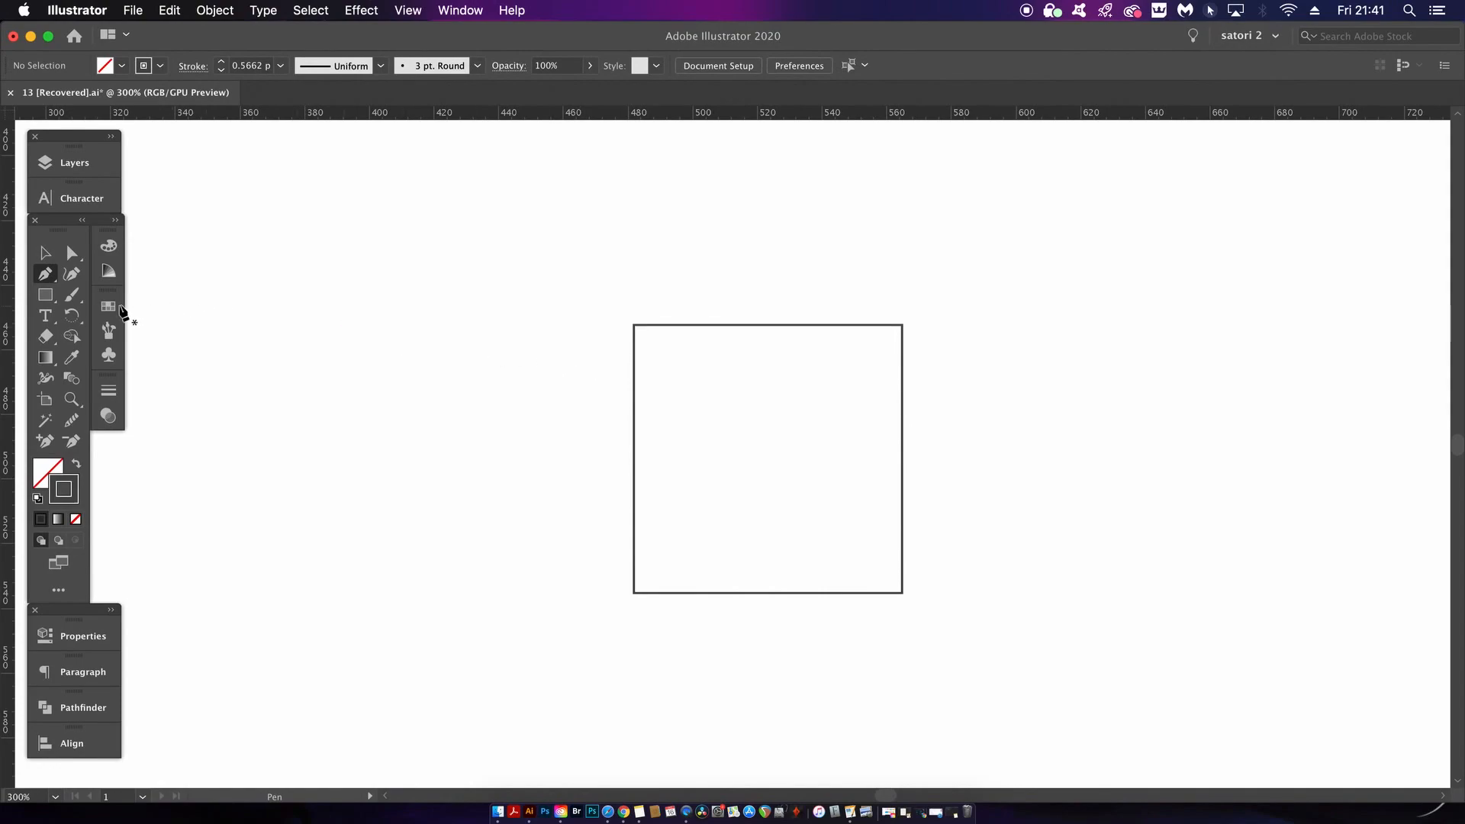
left_click(72, 294)
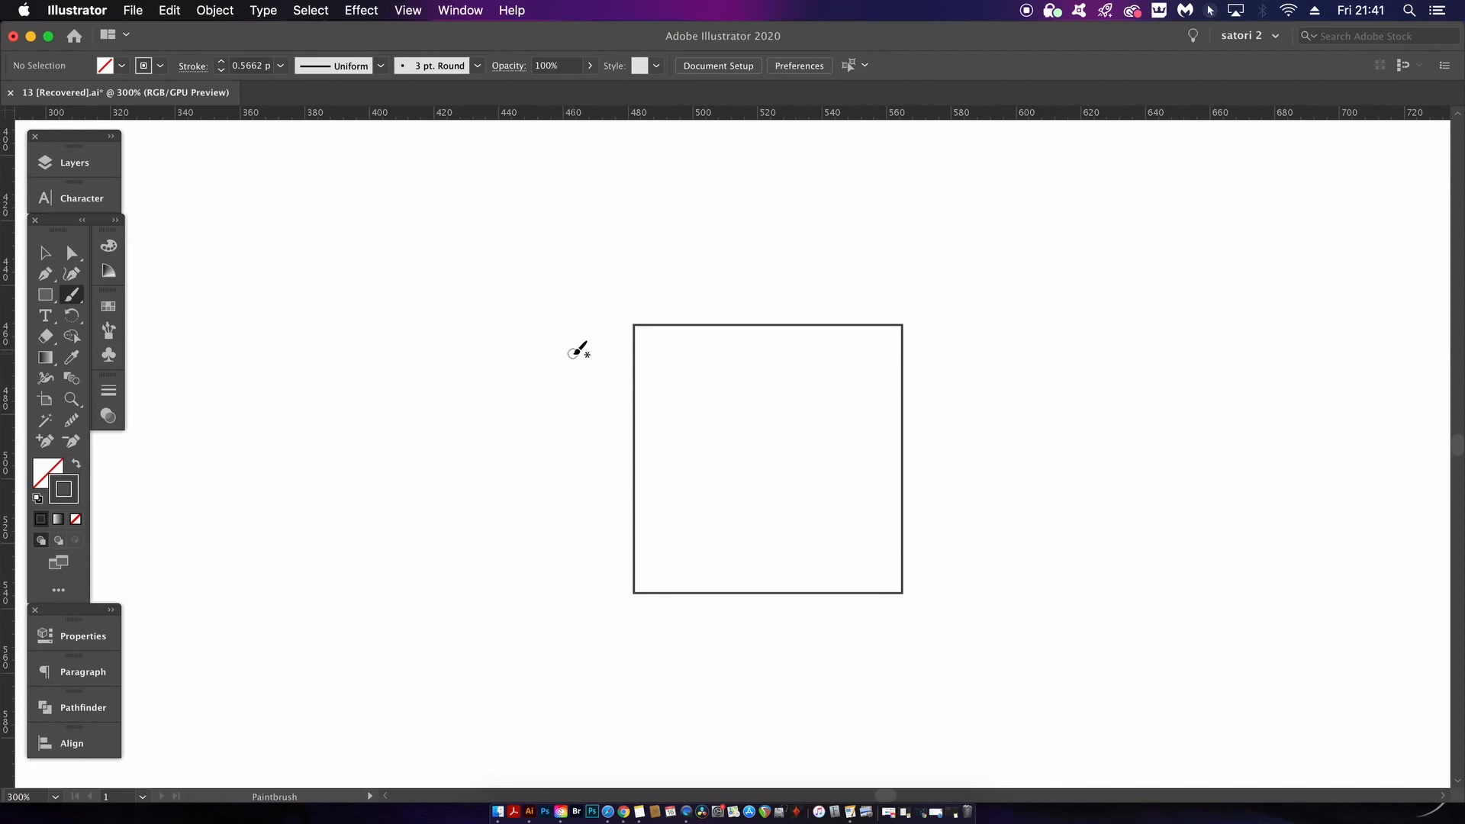
key("super+k")
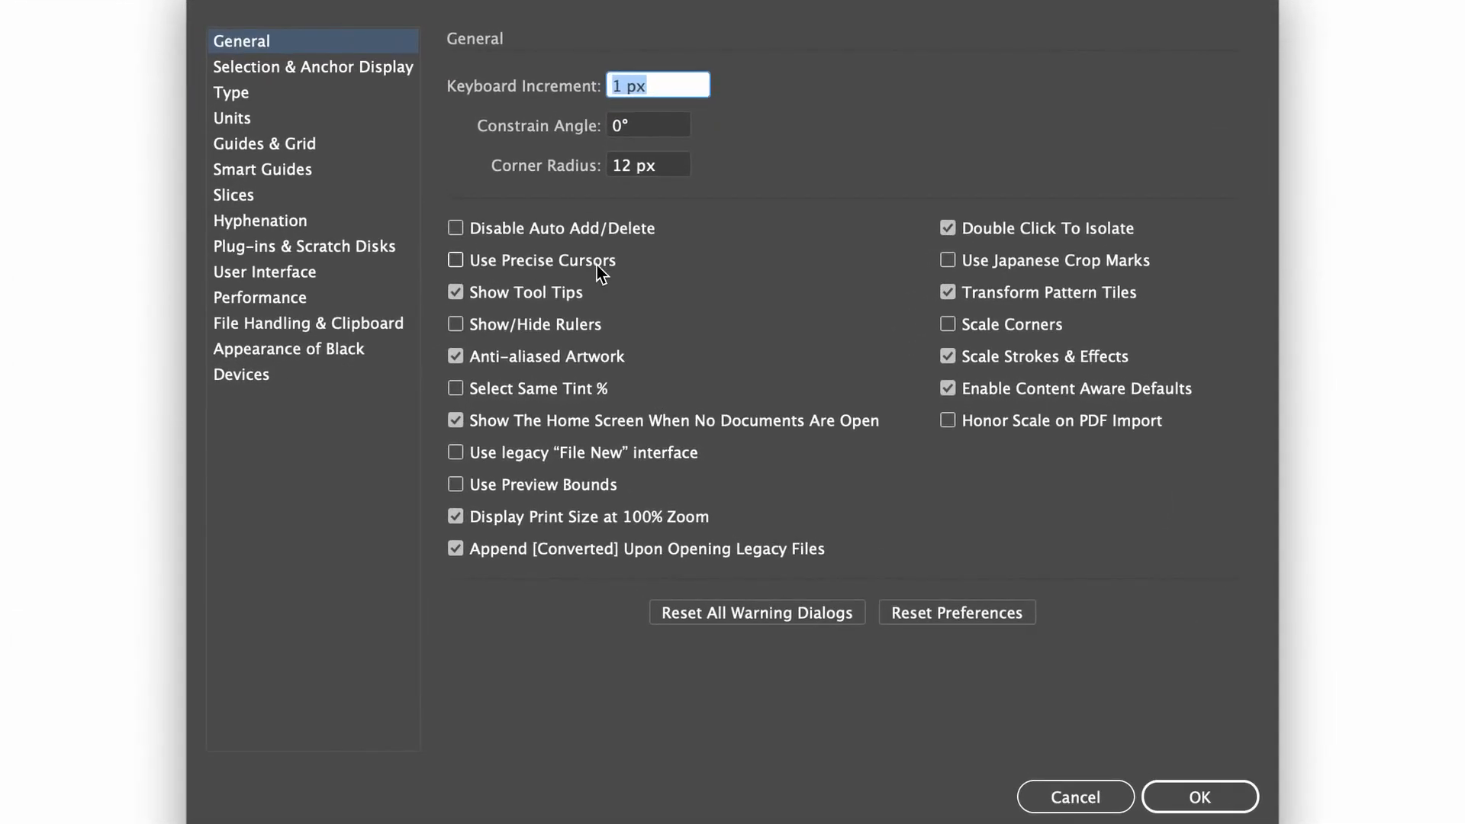
left_click(599, 268)
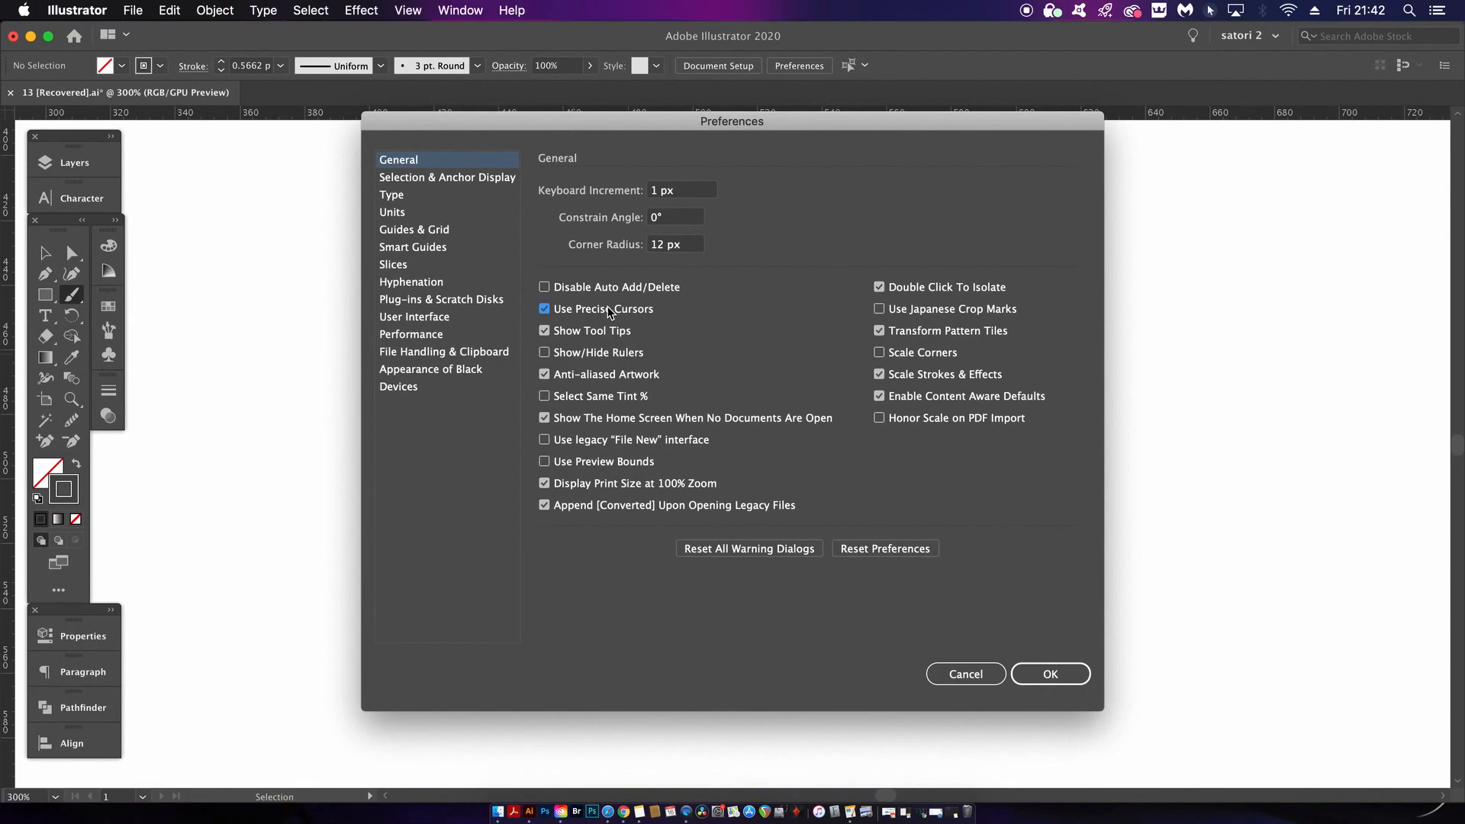
left_click(1051, 674)
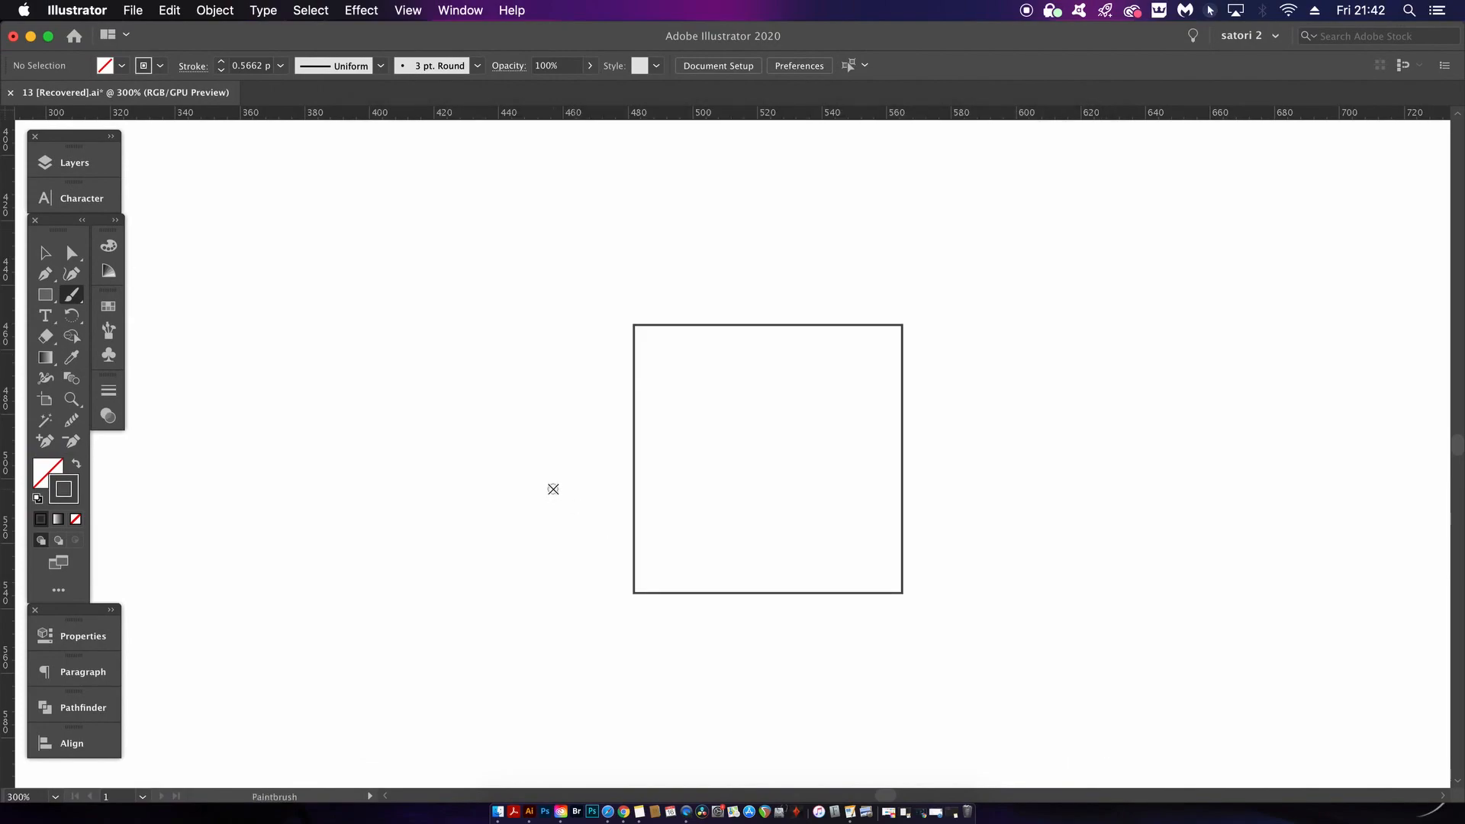
Try the precise cursor by painting a short hooked brush stroke beside the square, and undo the stroke
mouse_move(394, 419)
left_mouse_down()
mouse_move(442, 435)
mouse_move(512, 367)
left_mouse_up()
left_click_drag(441, 436, 442, 436)
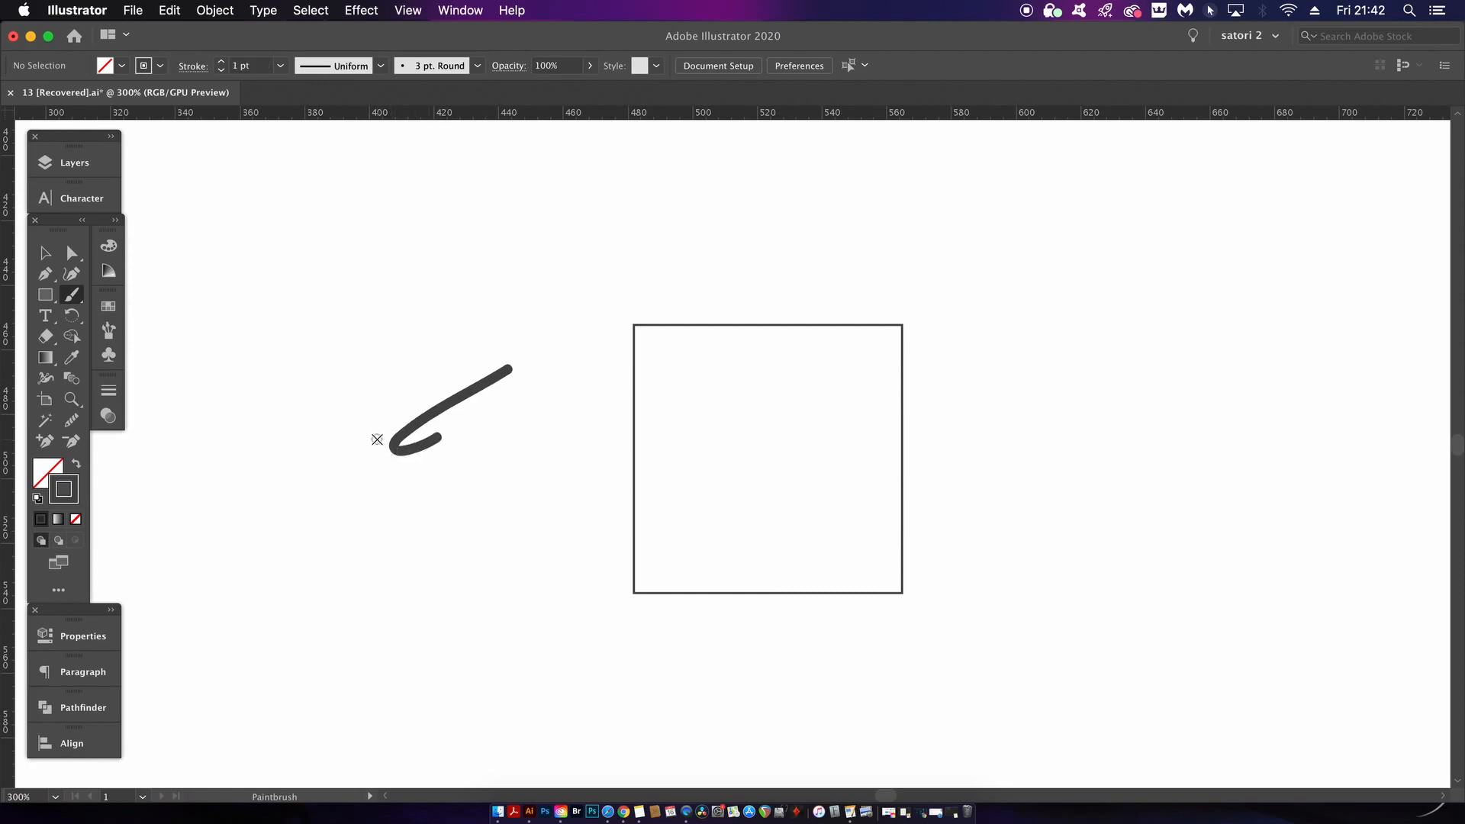
key("super+z")
Try the precise cursor with the Pen tool by drawing a short curved path beside the square, and undo it
key("p")
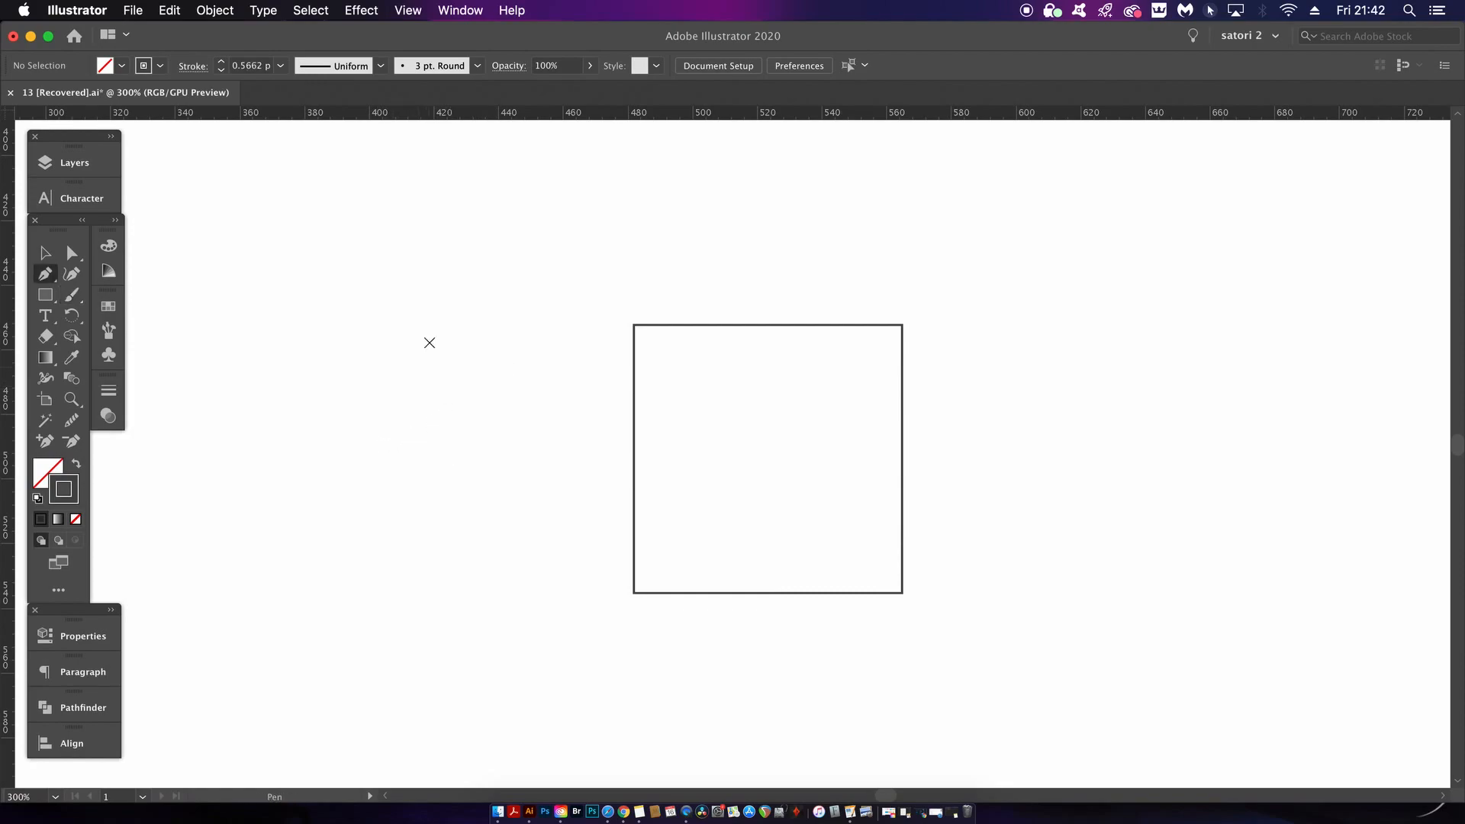
left_click_drag(474, 329, 482, 409)
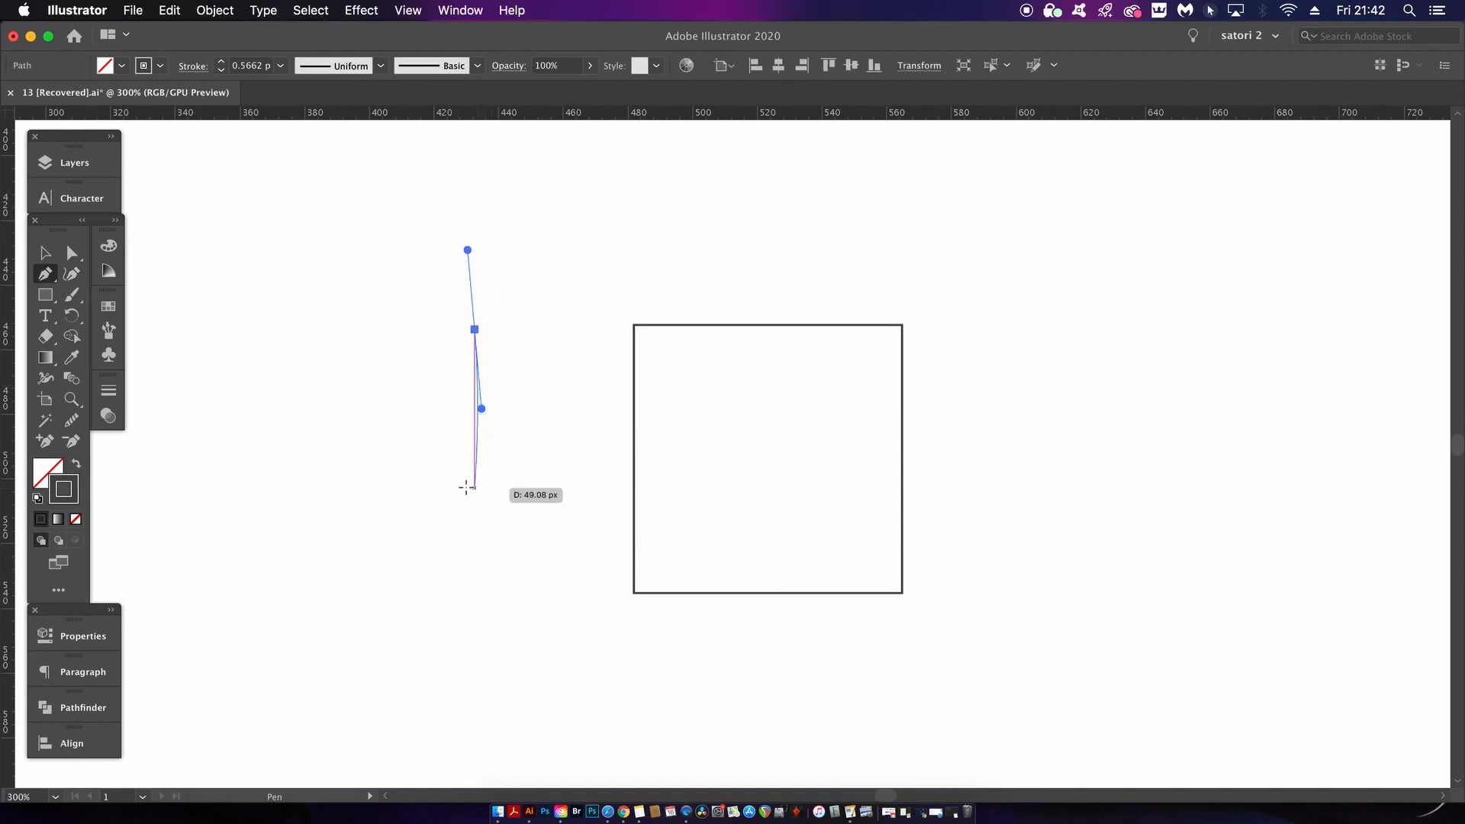
left_click(308, 412)
key("super+z")
key("super+z")
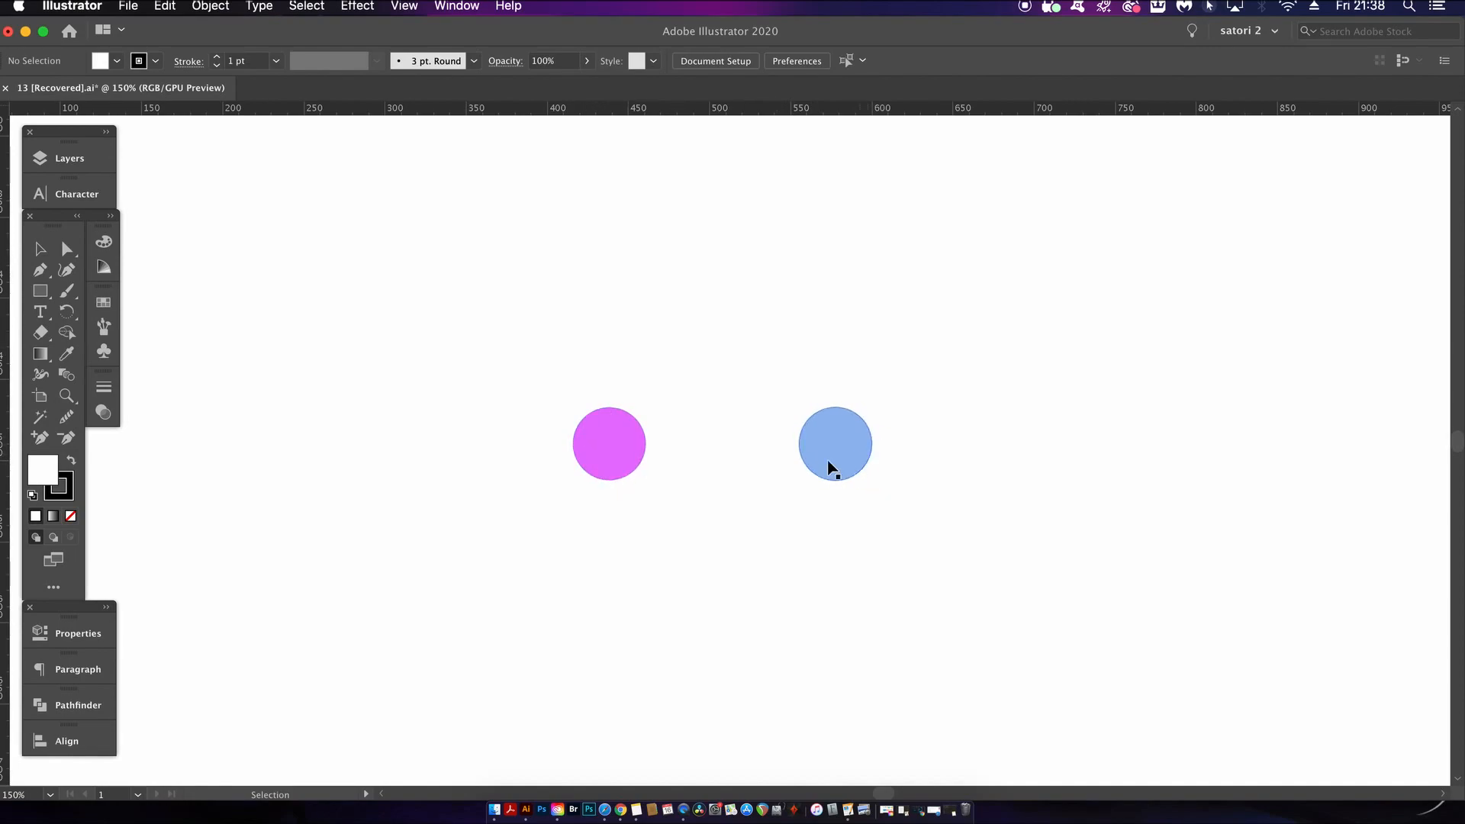
Blend the blue circle with the pink circle into a smooth gradient bar using the Blend tool
key("super+equal")
key("super+equal")
left_click(538, 441)
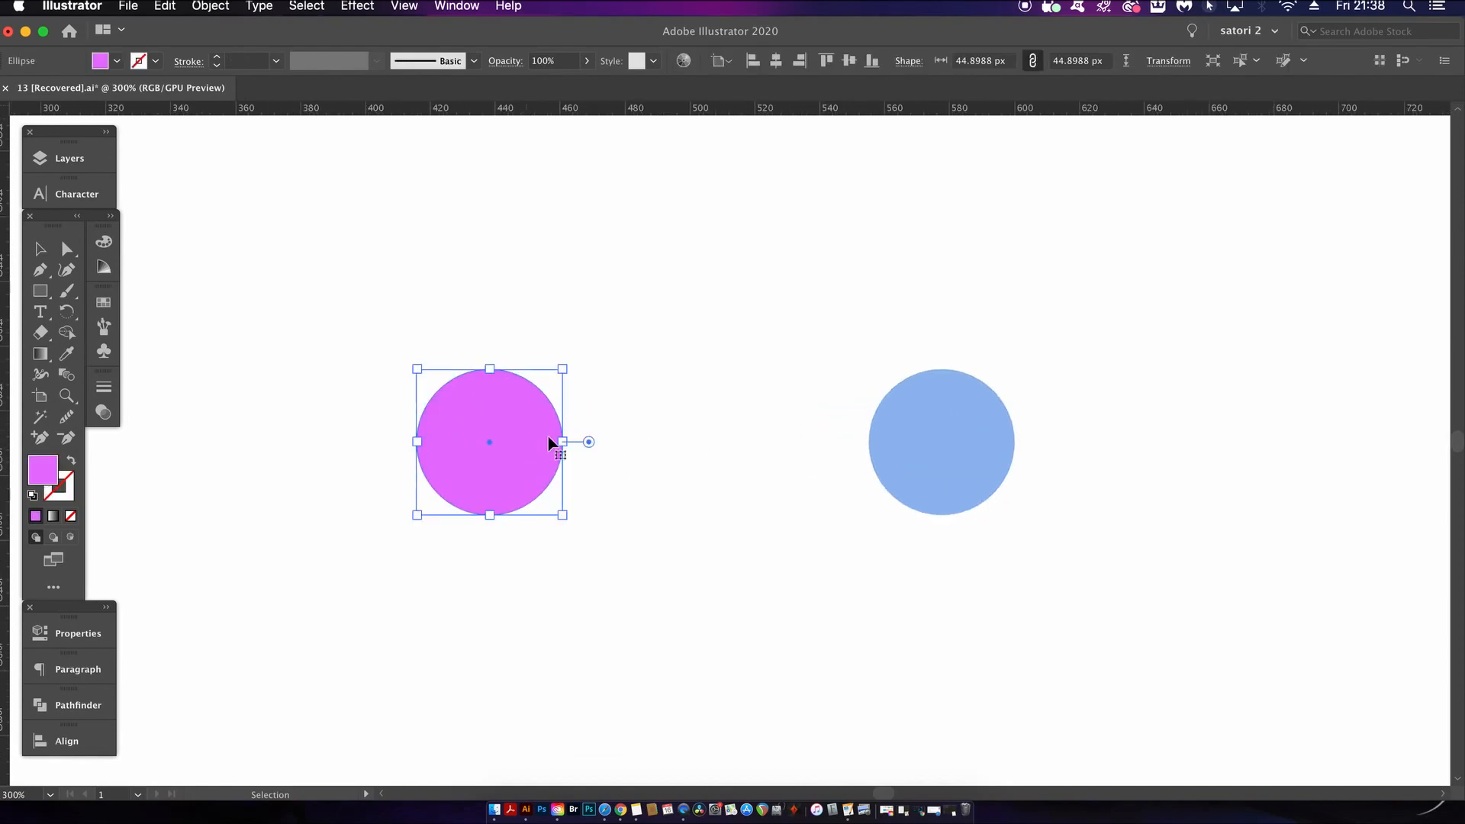
left_click(731, 446)
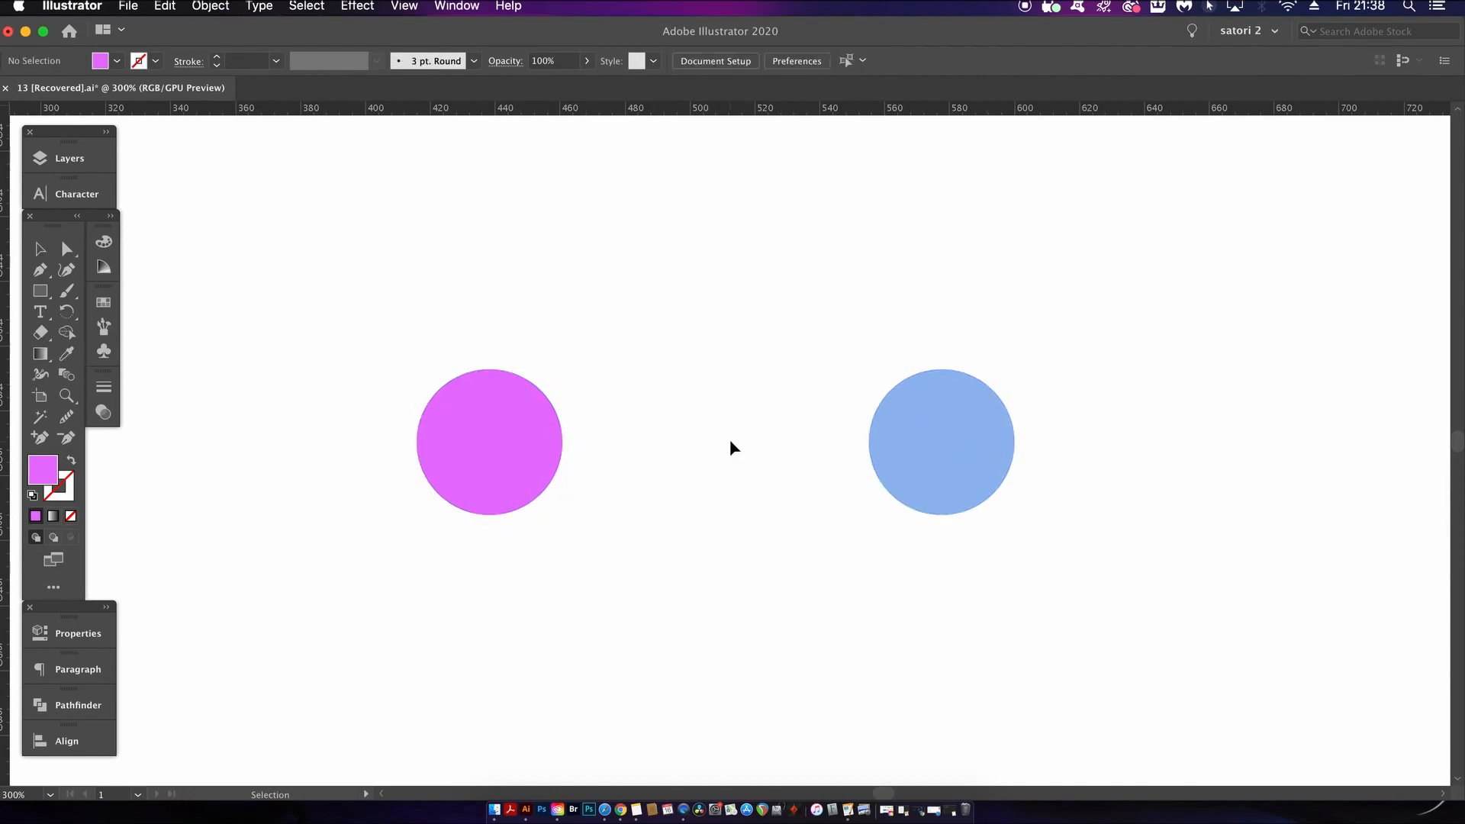
key("w")
left_click(922, 457)
left_click(514, 452)
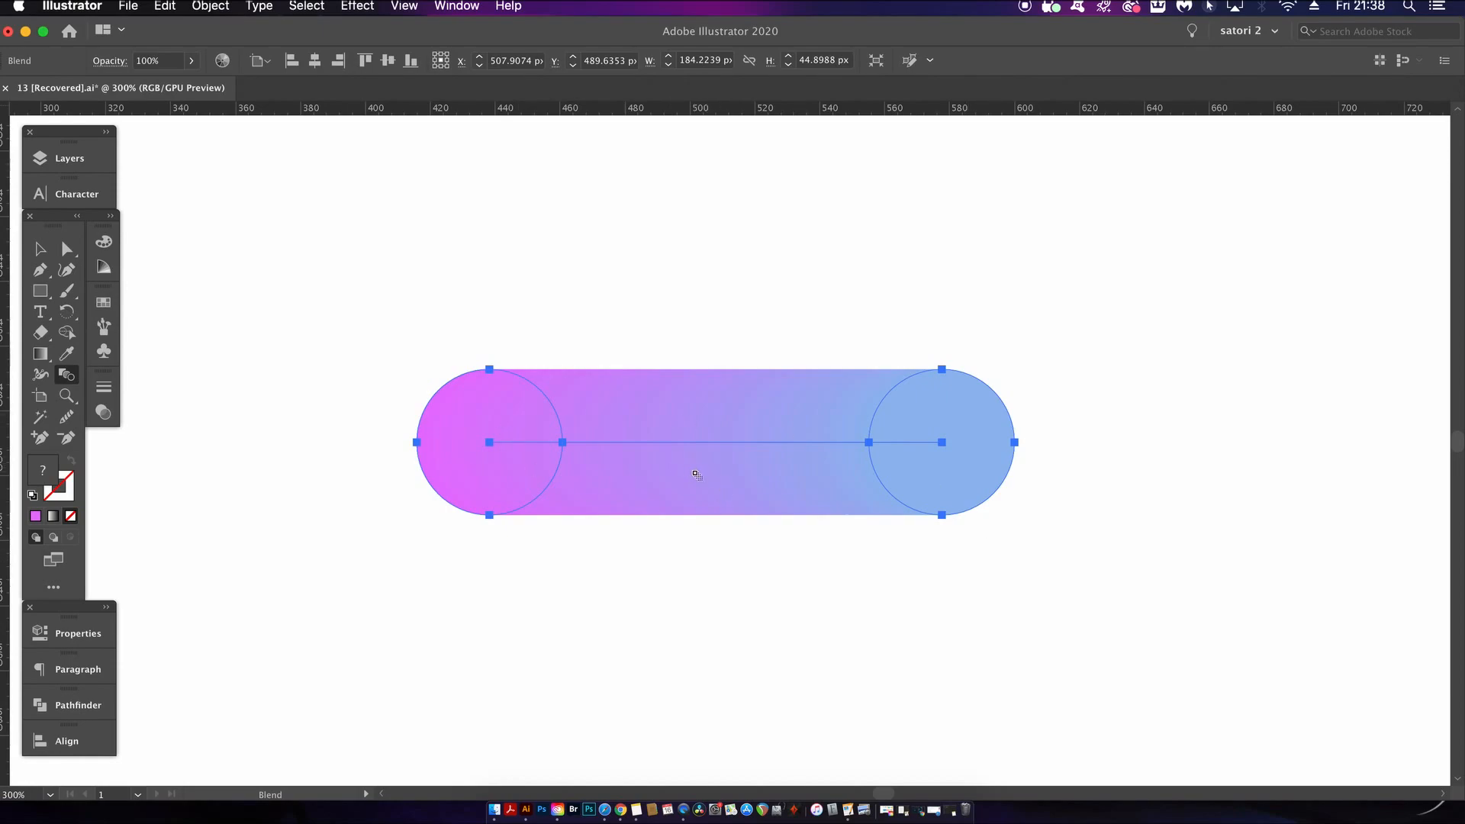
Bend the blend's straight spine into a curve with the Pen tool and adjust the spine's blue end
key("a")
left_click(489, 442)
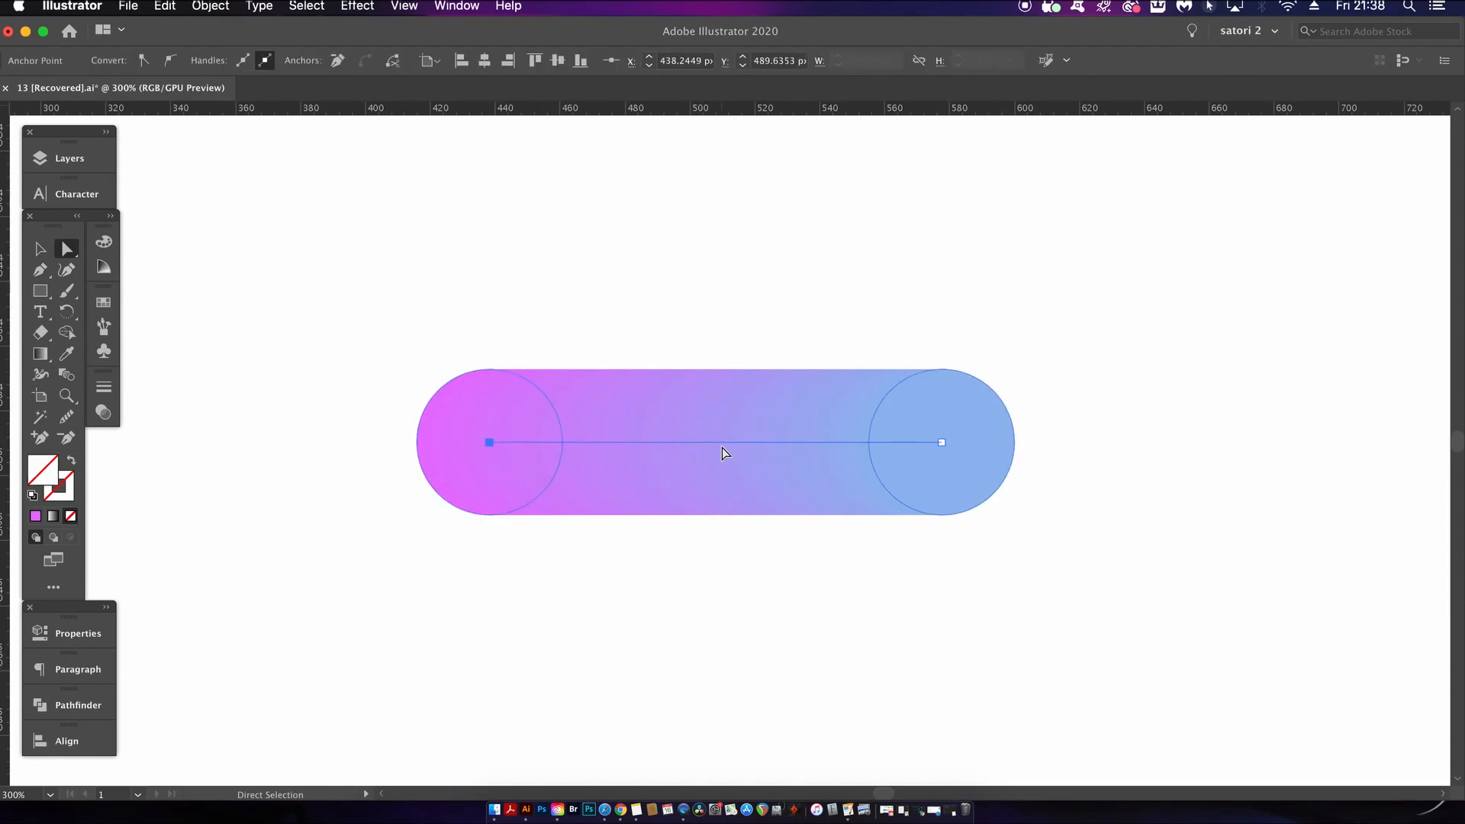
key("p")
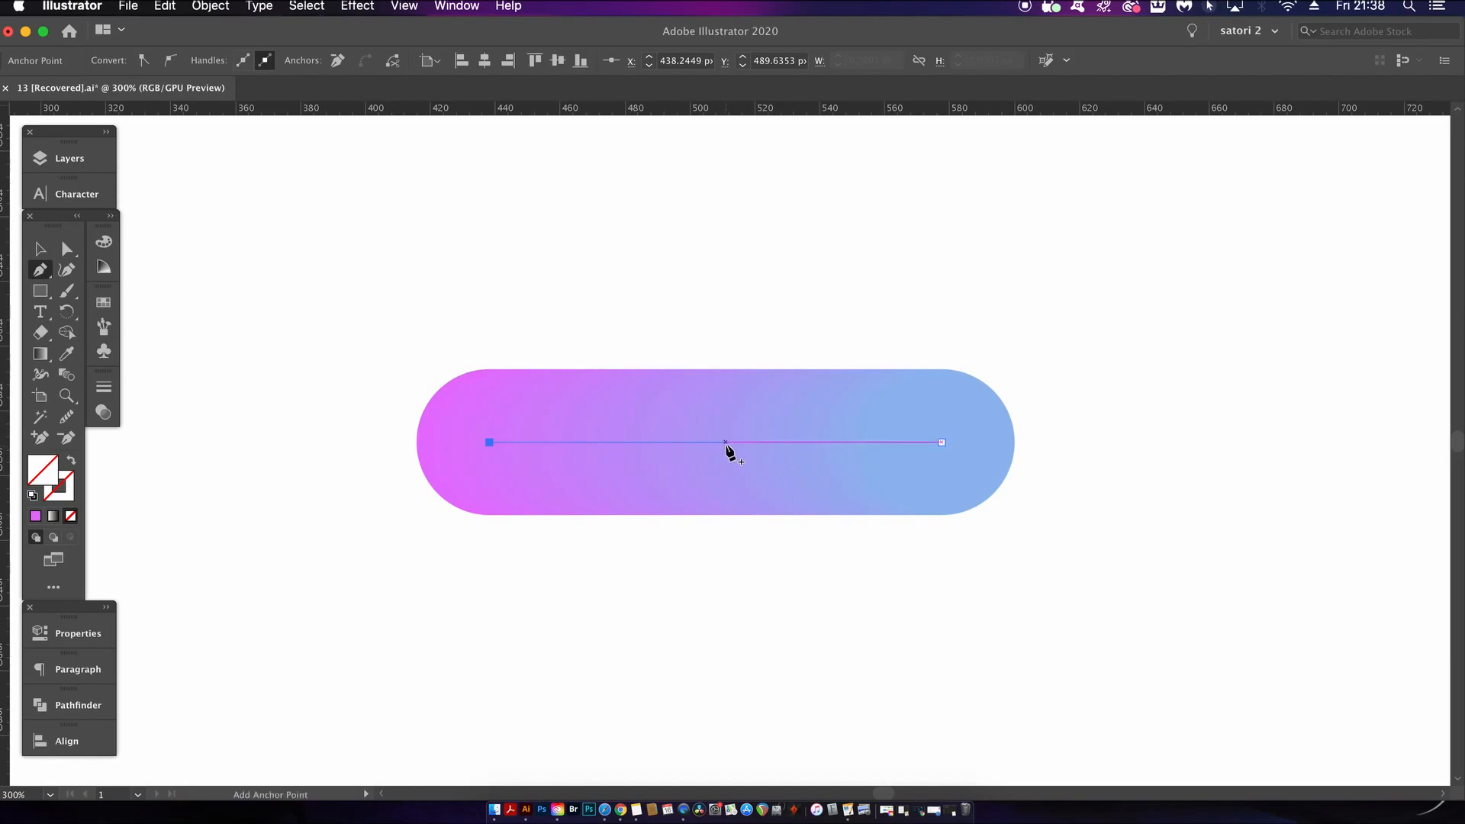
left_click_drag(597, 443, 717, 353)
left_click_drag(611, 391, 415, 396)
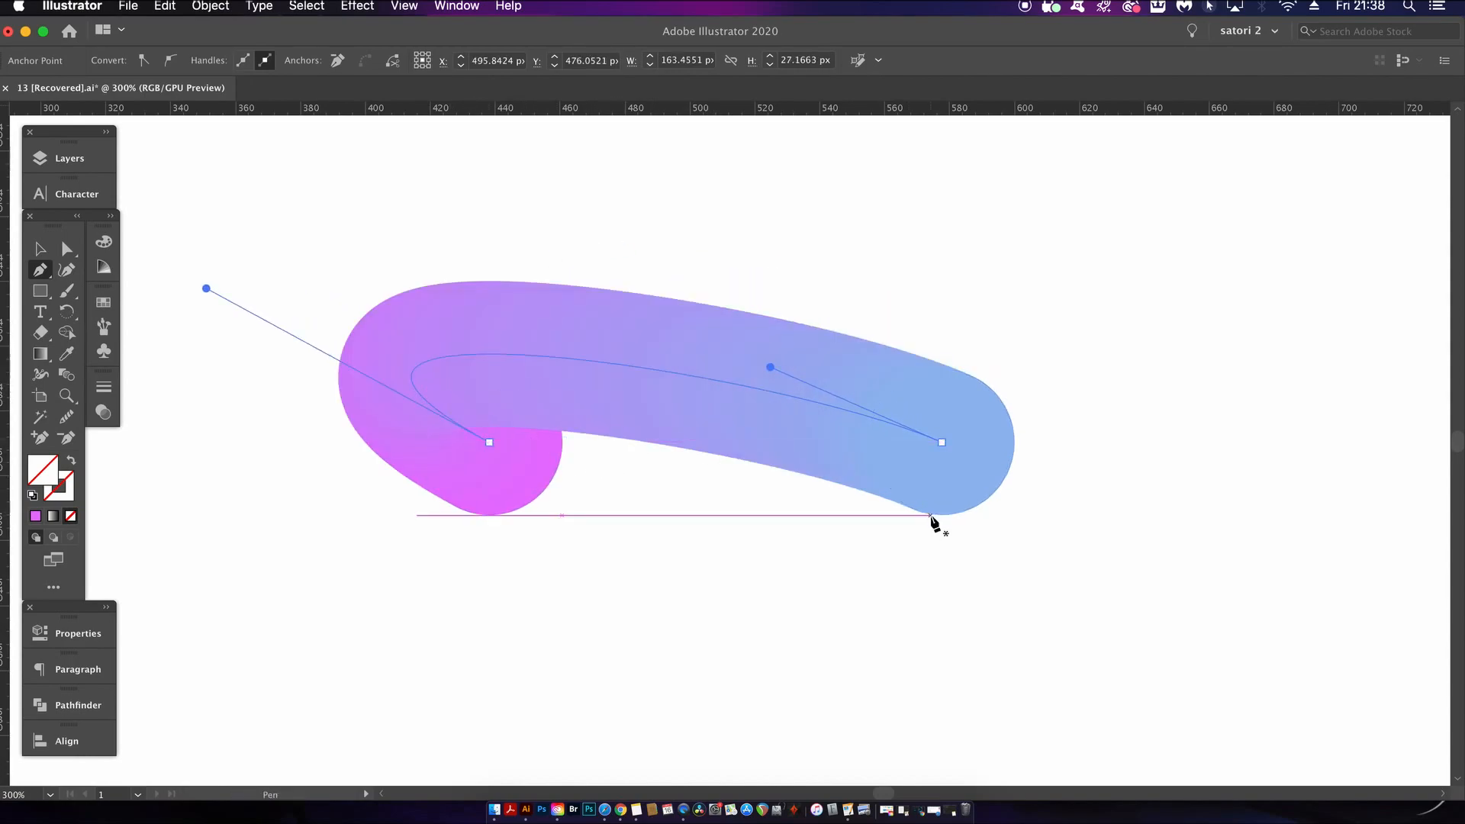
mouse_move(873, 425)
left_mouse_down()
mouse_move(884, 525)
mouse_move(870, 410)
left_mouse_up()
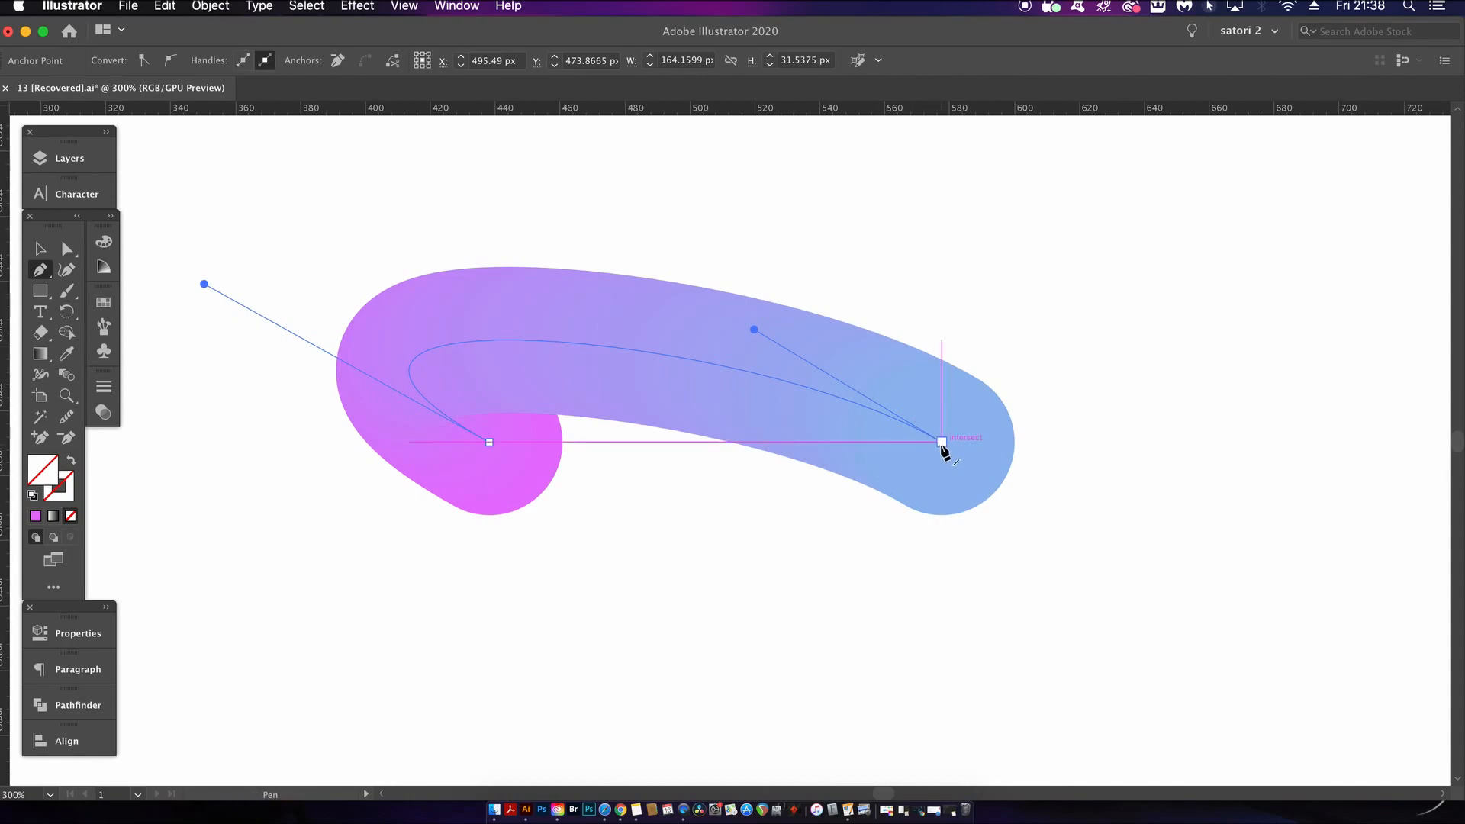
left_click_drag(943, 444, 1037, 394)
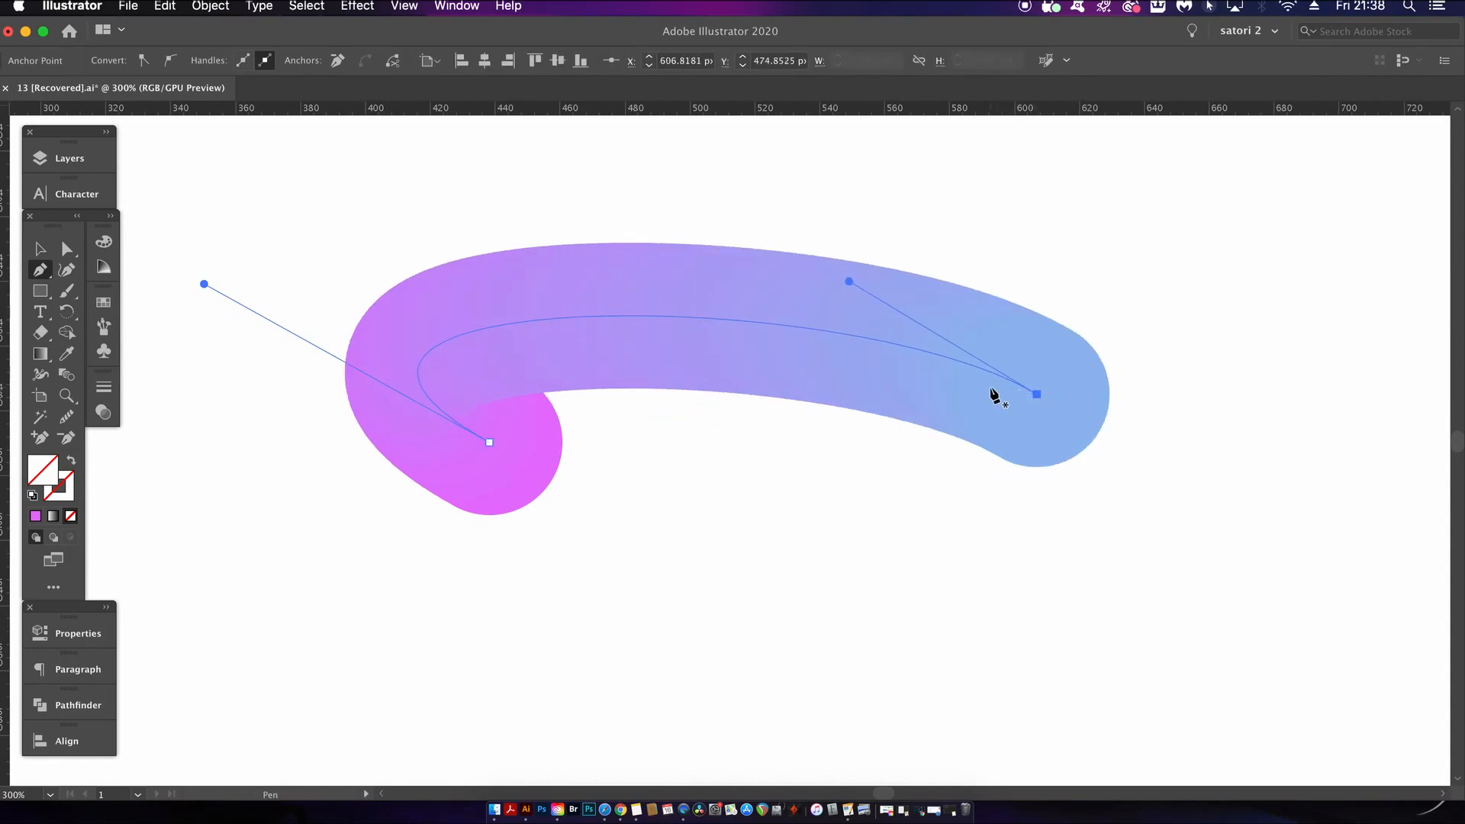
key("ctrl+z")
key("v")
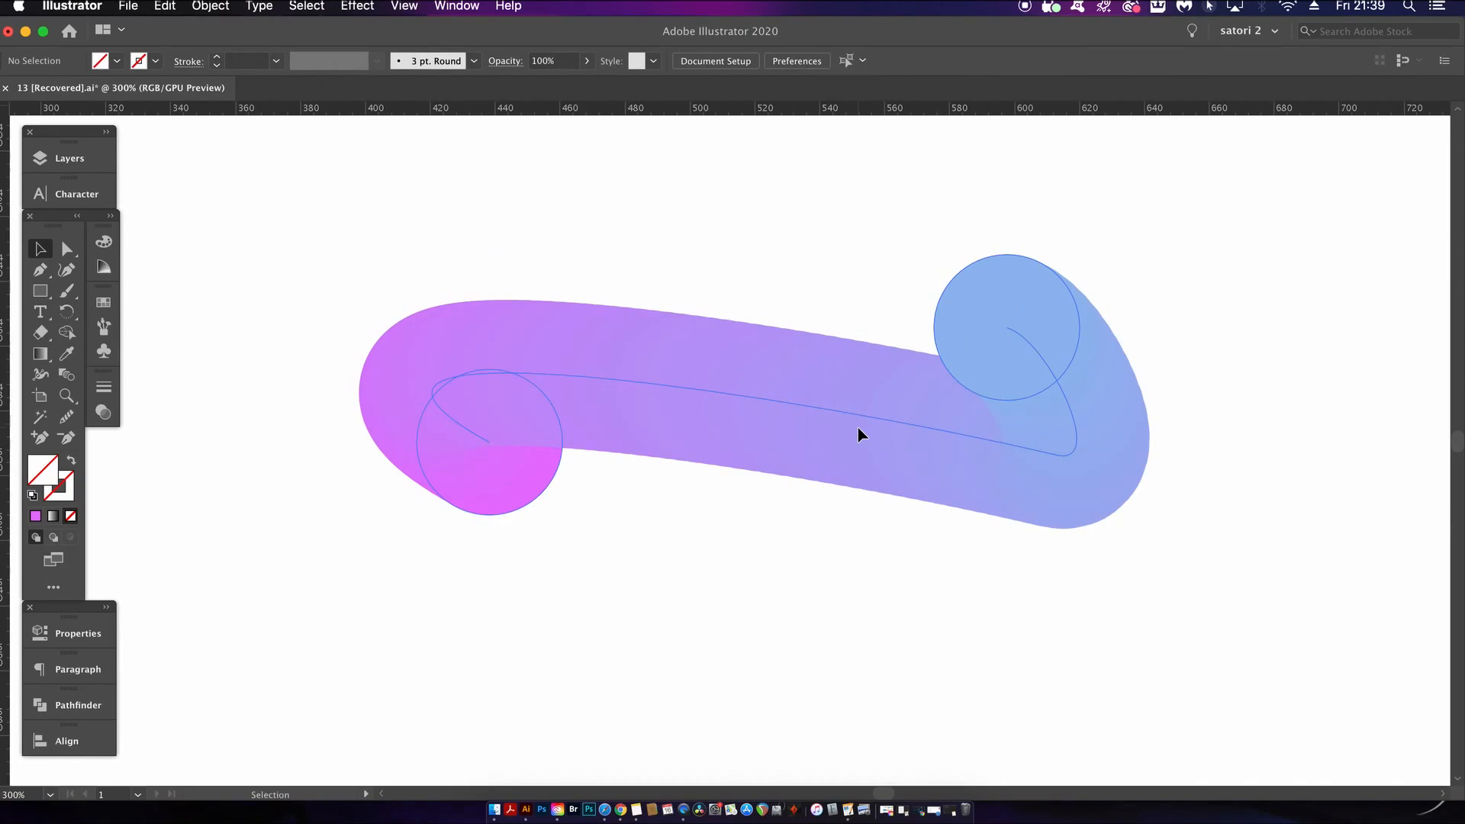
Reverse the blend's colour order by picking up the spine's upper end anchor with the Pen tool, and deselect
left_click(858, 428)
key("p")
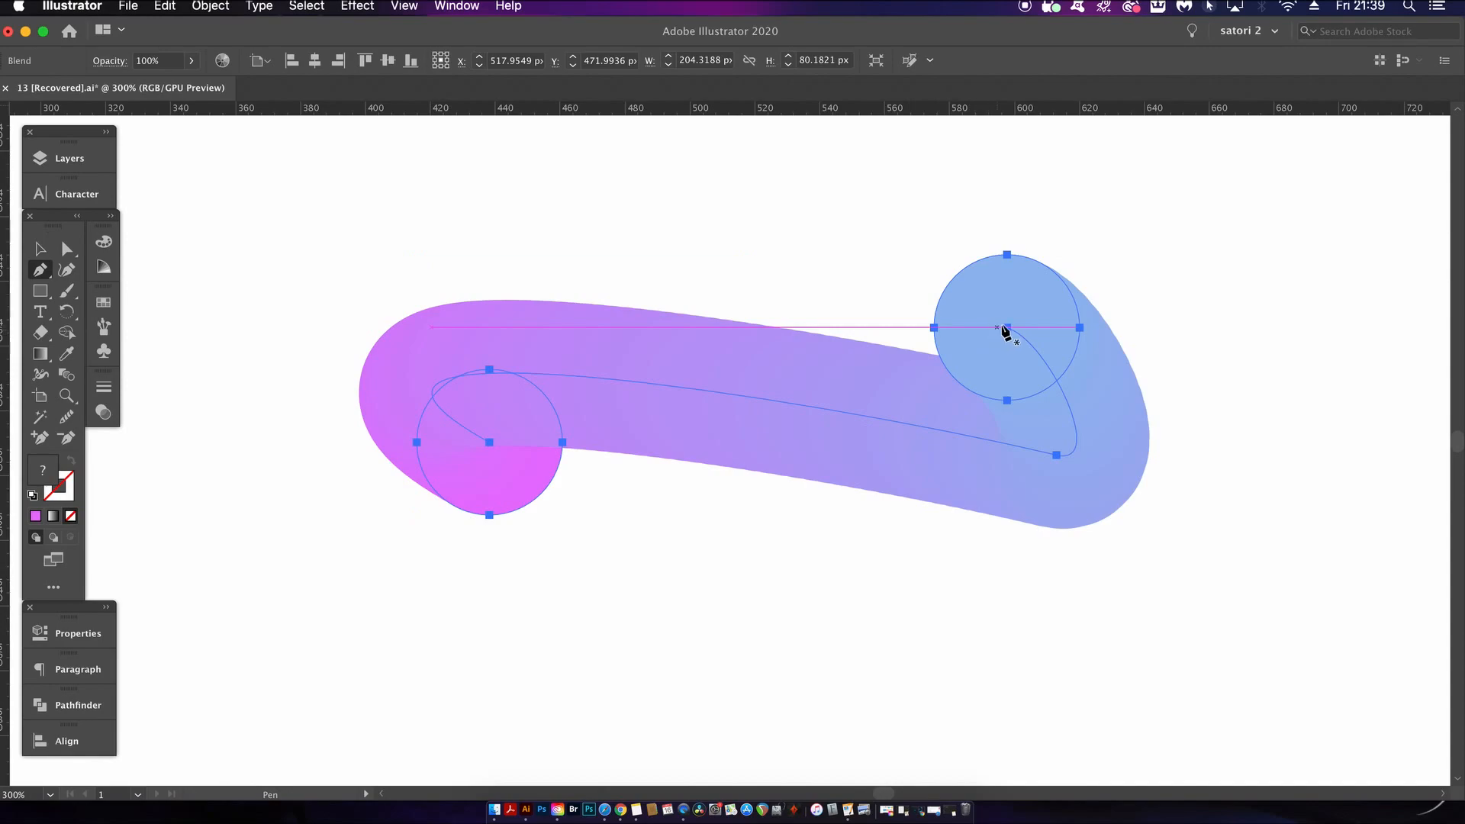
left_click(1007, 327)
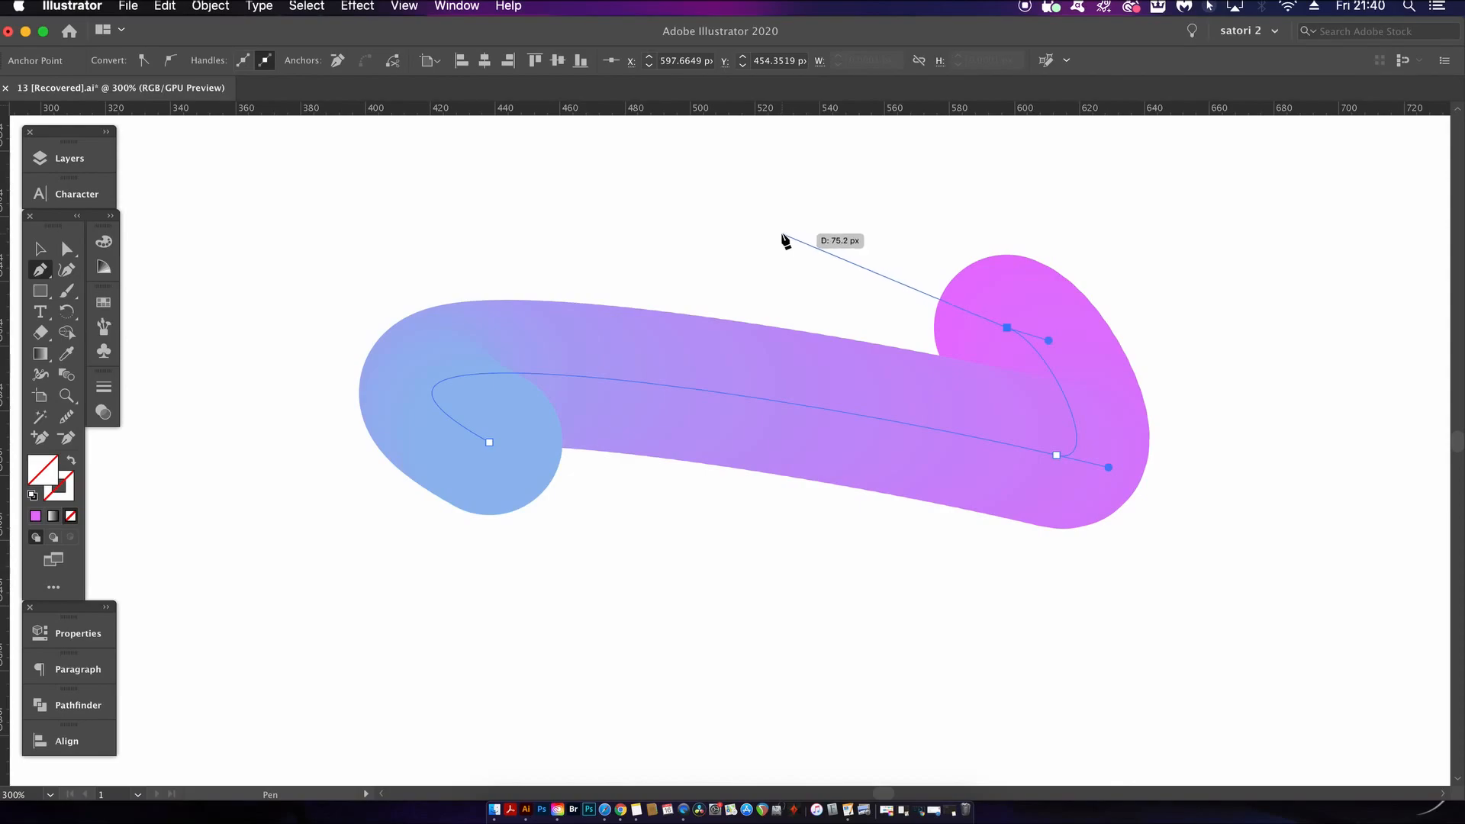
left_click(771, 255, "super")
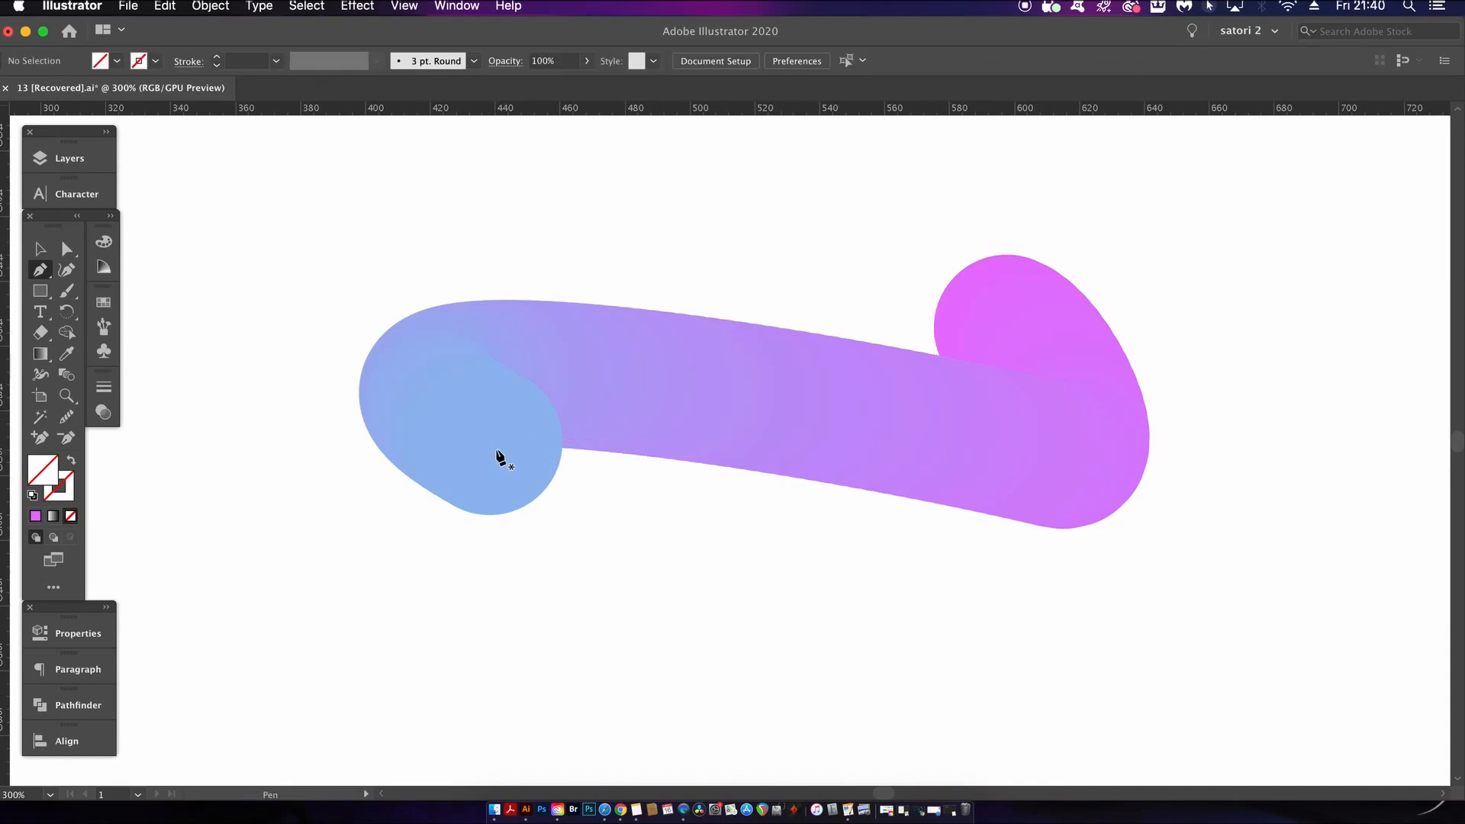
Swap the blend's colours back by picking up the spine's opposite end anchor with the Pen tool
left_click_drag(489, 441, 732, 513)
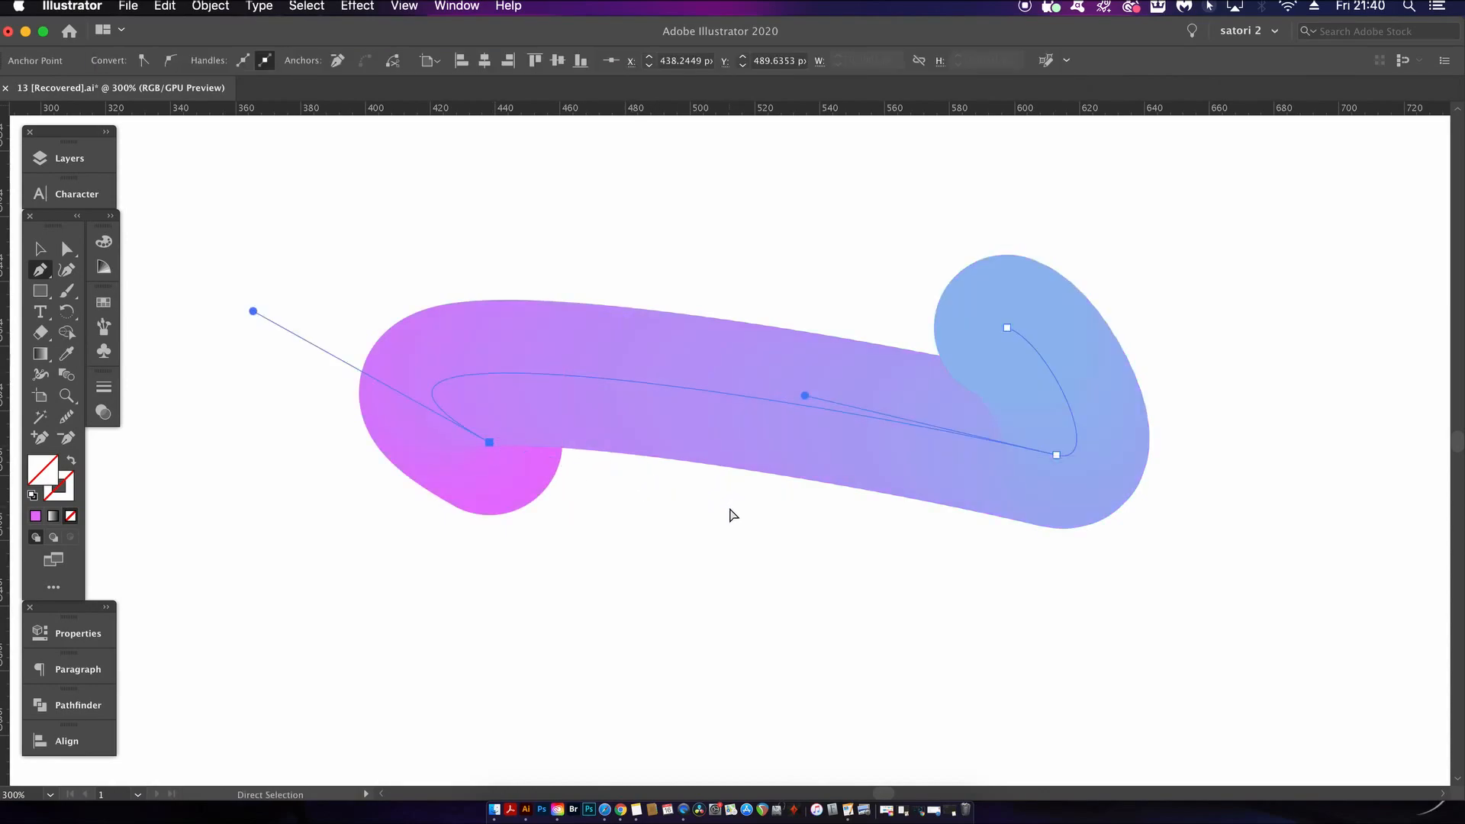
left_click(736, 517, "super")
key("v")
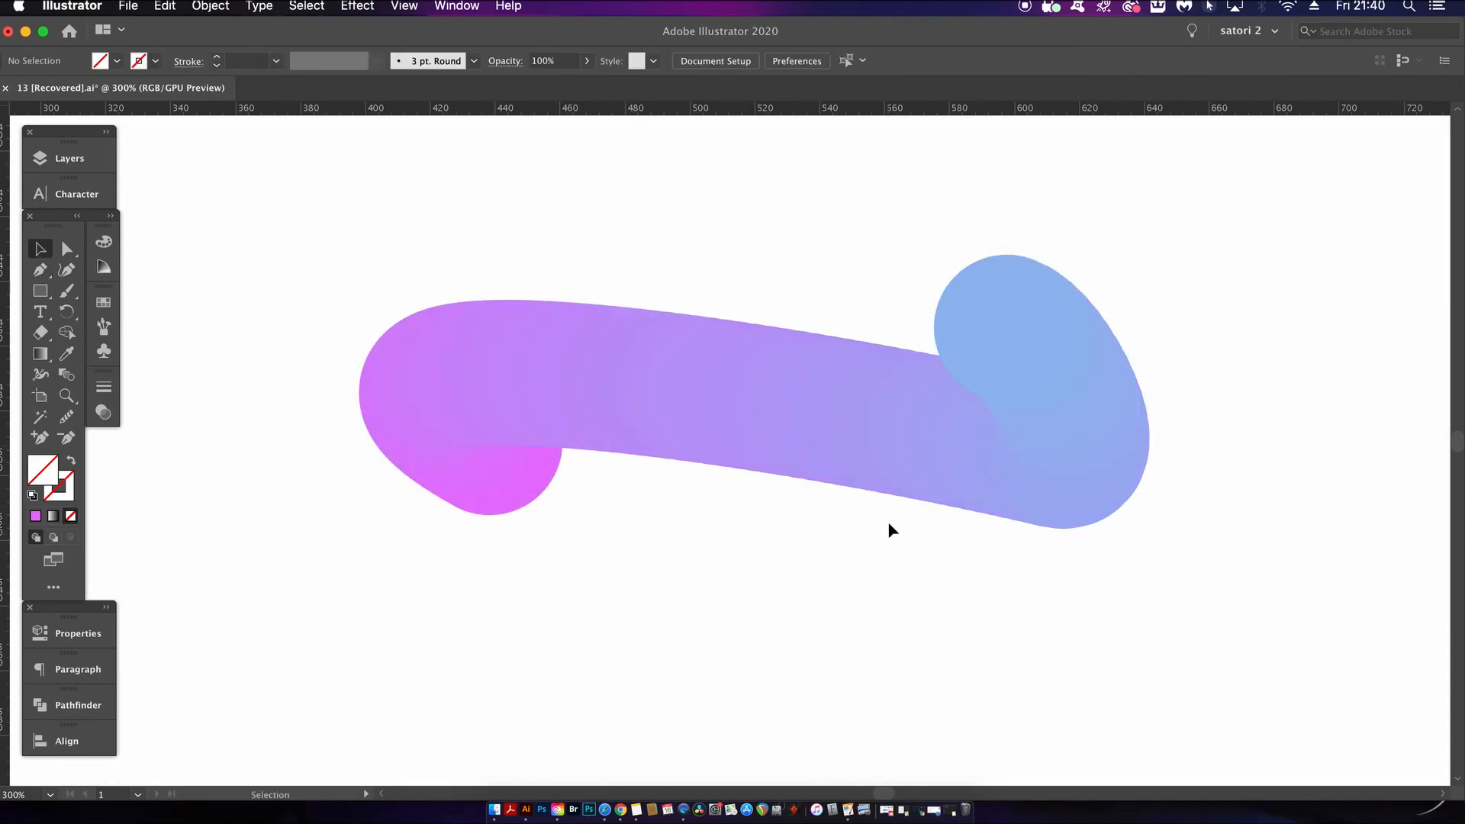
left_click(870, 425)
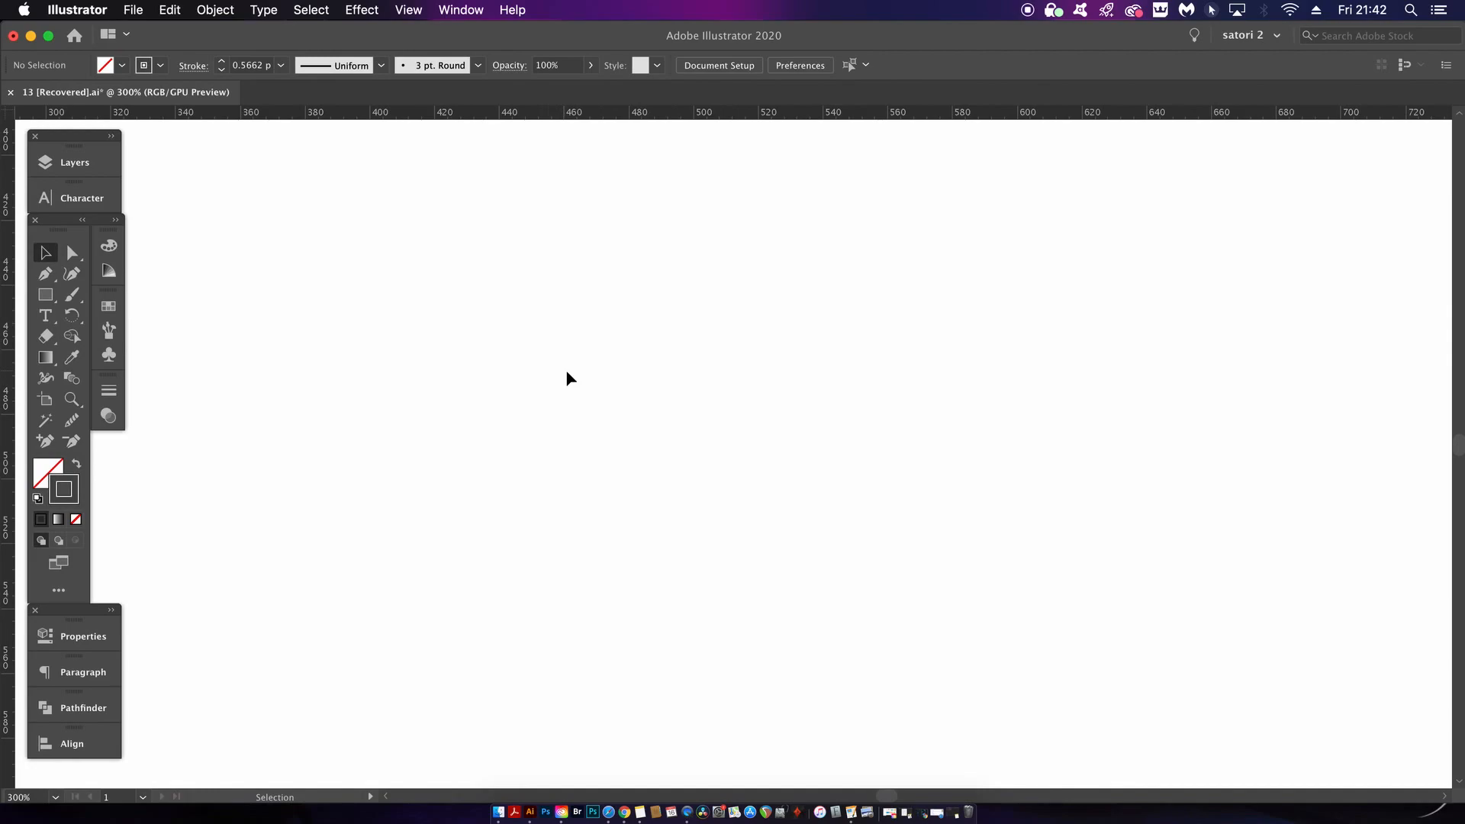
Draw an outlined star about 120 px across, adding points until it forms a dense burst of thin spikes, and deselect it
left_click(45, 294)
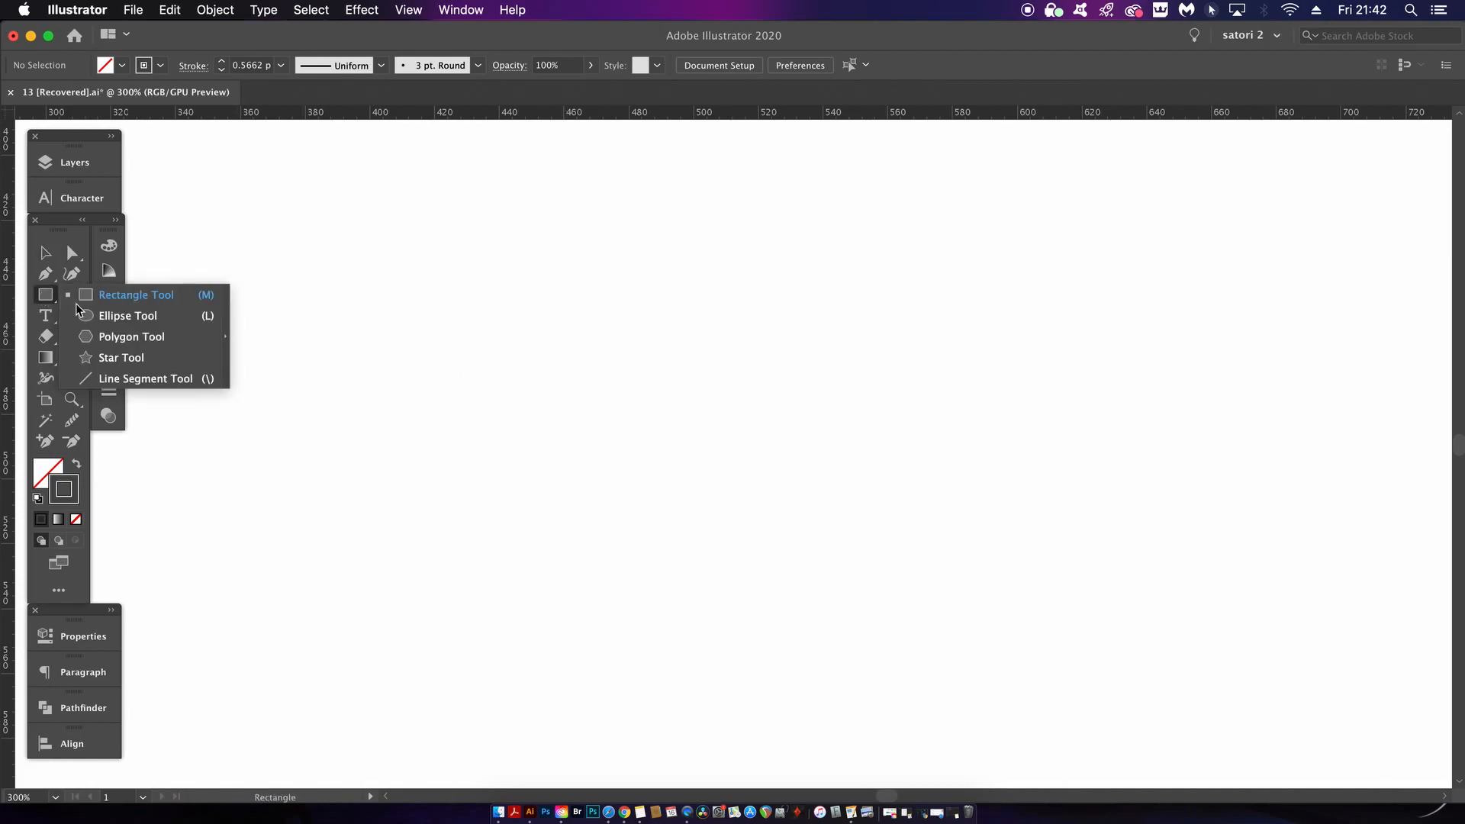
left_click(130, 358)
left_click_drag(538, 383, 719, 290)
key("Up")
key("Up")
key("Up")
key("Up")
key("Up")
key("Up")
key("Up")
key("Up")
key("Up")
key("Up")
key("Up")
key("Up")
key("Up")
key("Up")
key("Up")
key("Up")
key("Up")
key("Up")
key("Up")
key("Up")
key("Up")
key("Up")
key("Up")
key("Up")
key("Up")
key("Up")
key("Up")
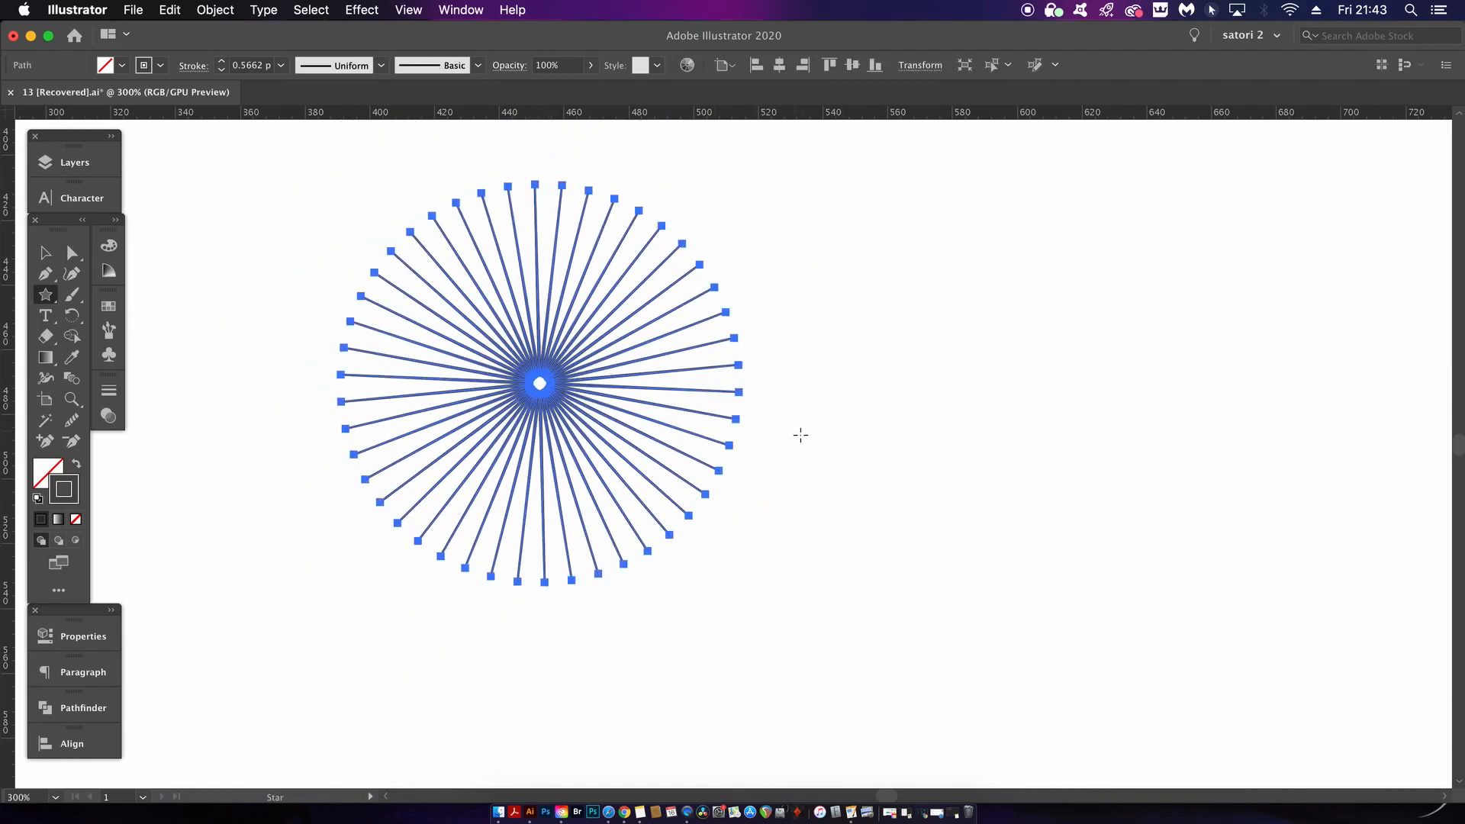
key("v")
left_click(870, 509)
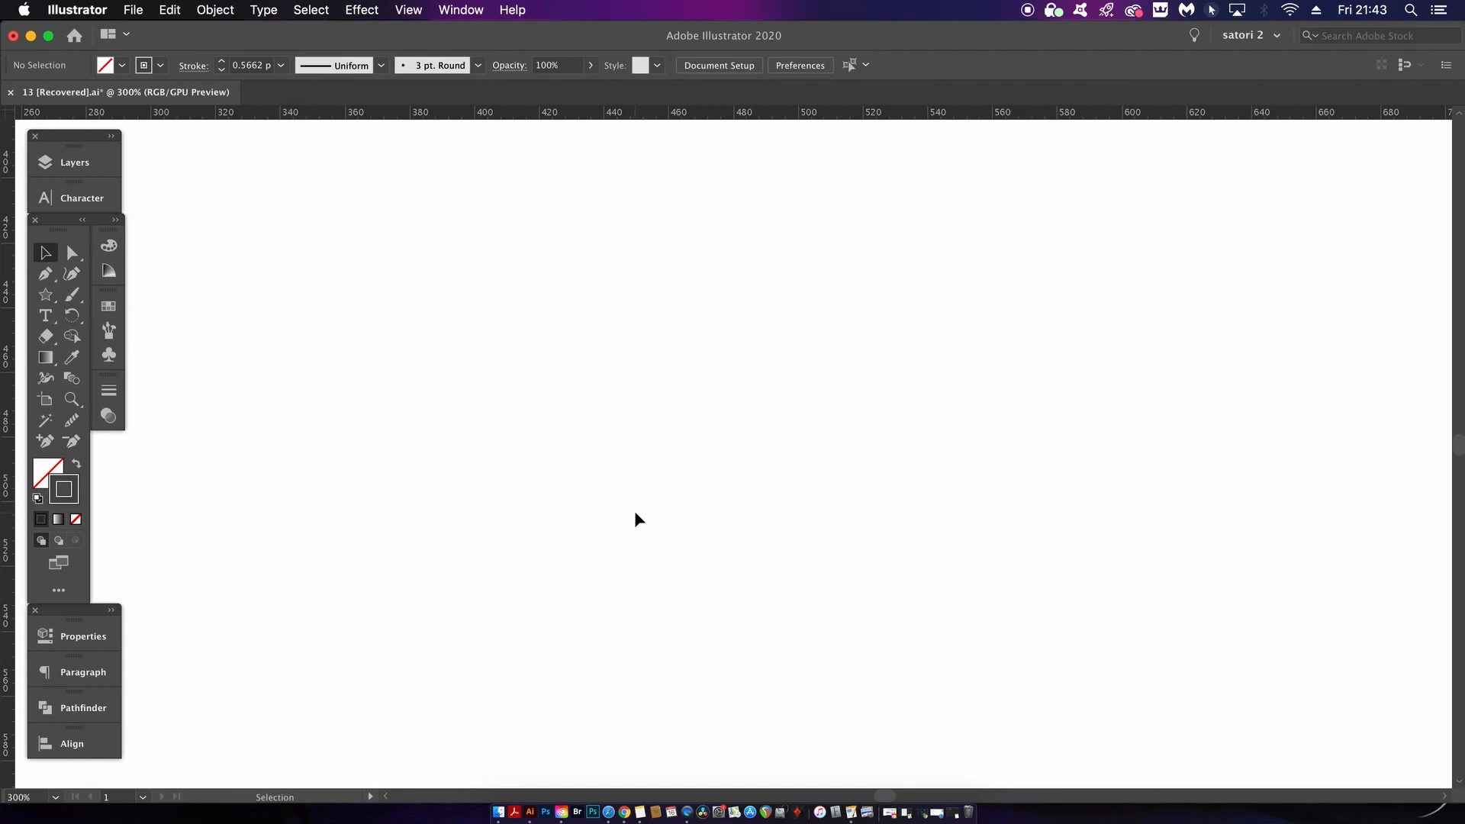
Draw another star on the empty canvas with the Star tool
left_click(45, 295)
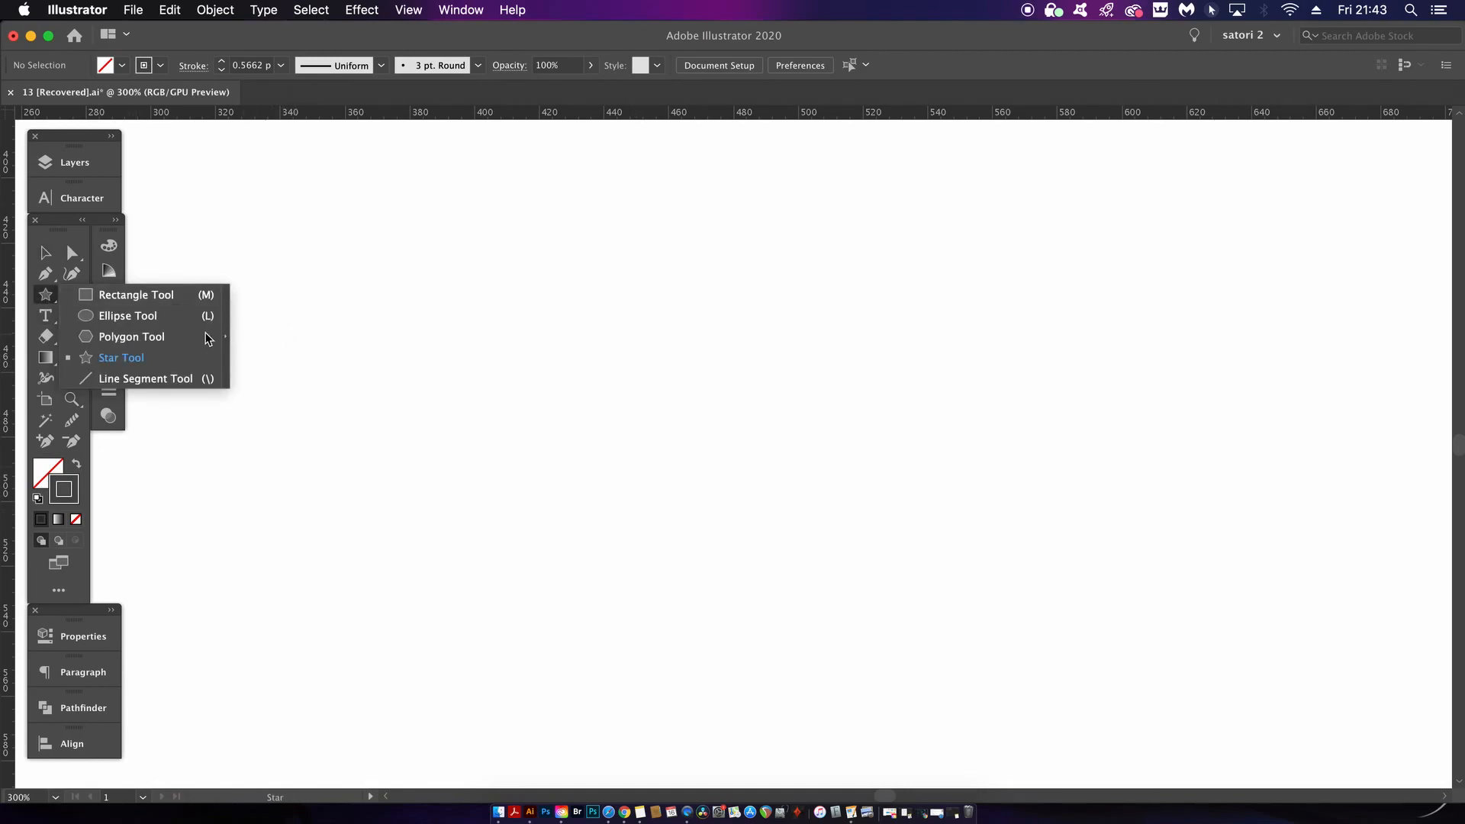
left_click(153, 358)
left_click_drag(477, 334, 660, 390)
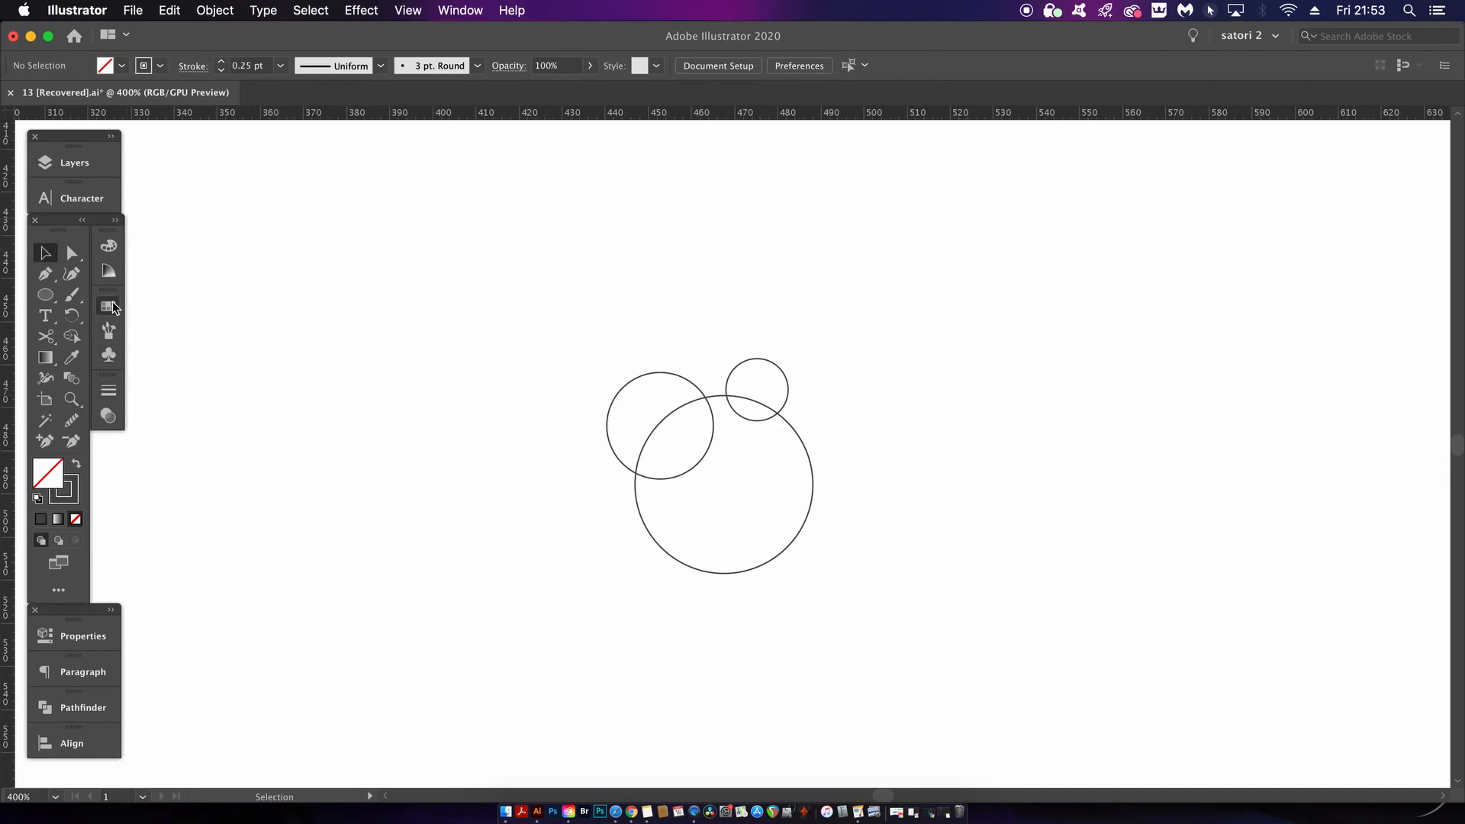
Open Adobe Color Themes from the swatches and place it beside them
left_click(109, 306)
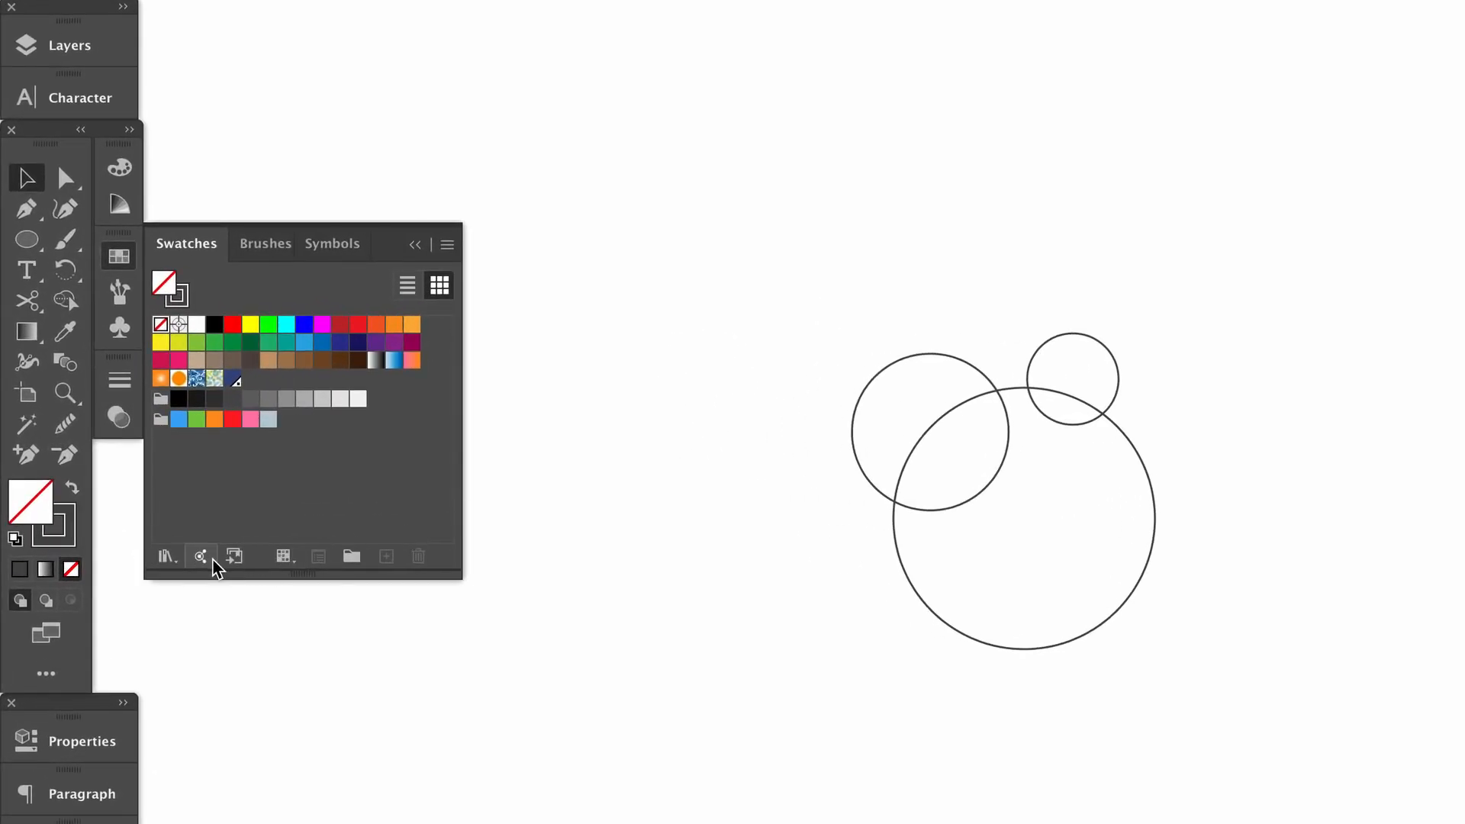
left_click(203, 557)
left_click_drag(631, 88, 689, 80)
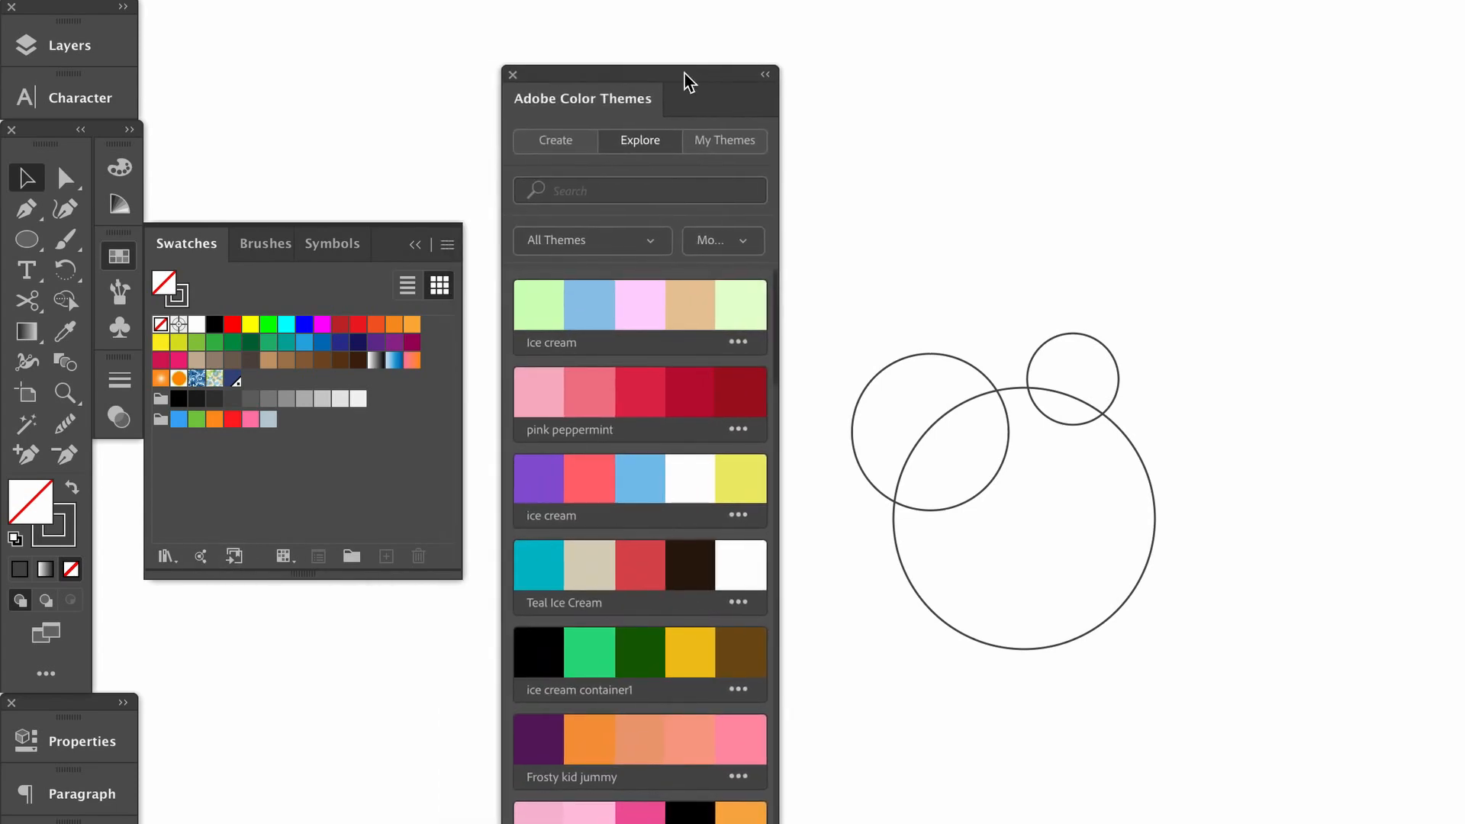
Search the public colour themes for "snow" and for "brand"
left_click(597, 200)
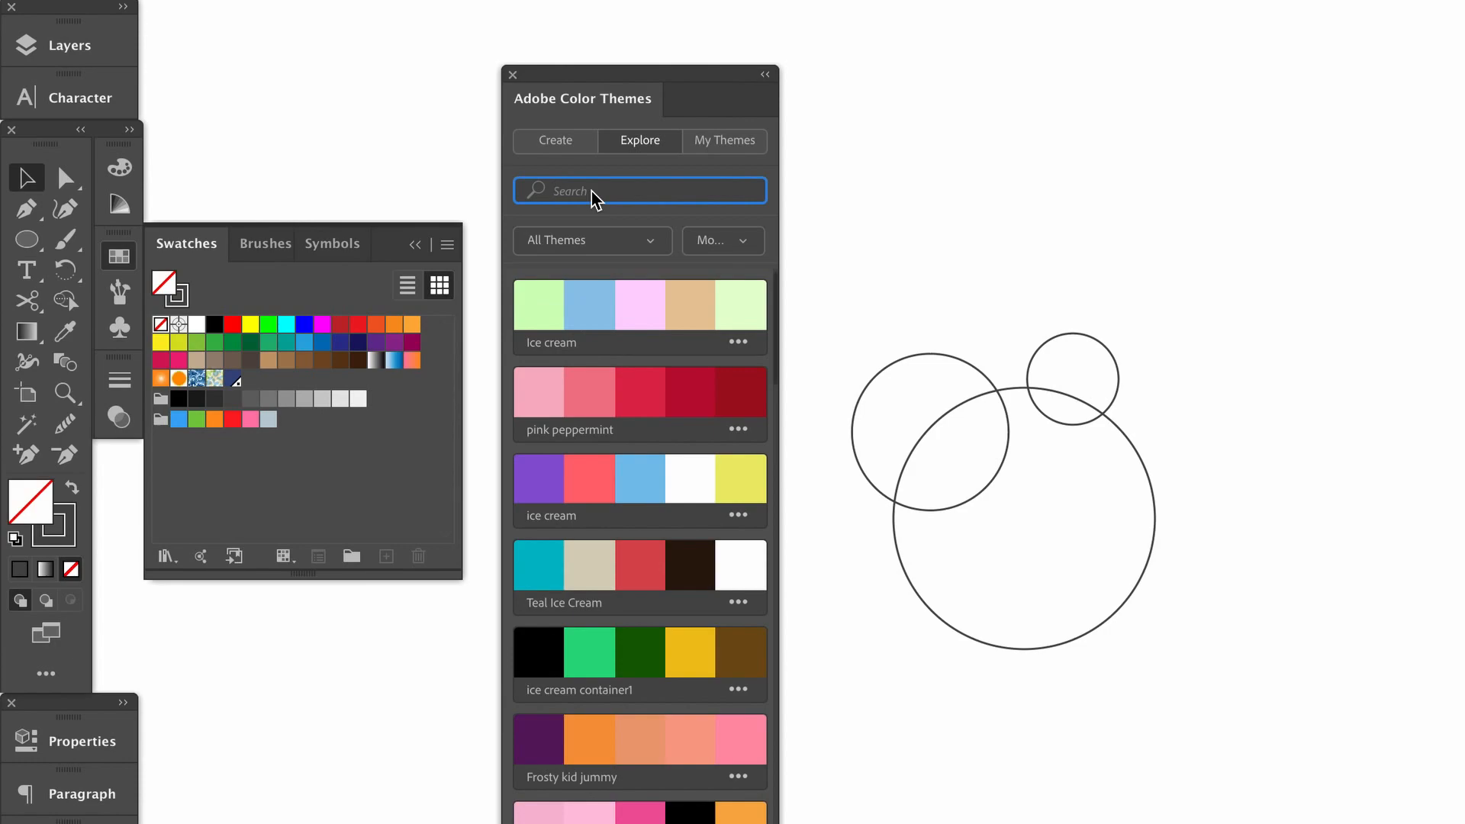
type("snow")
key("Return")
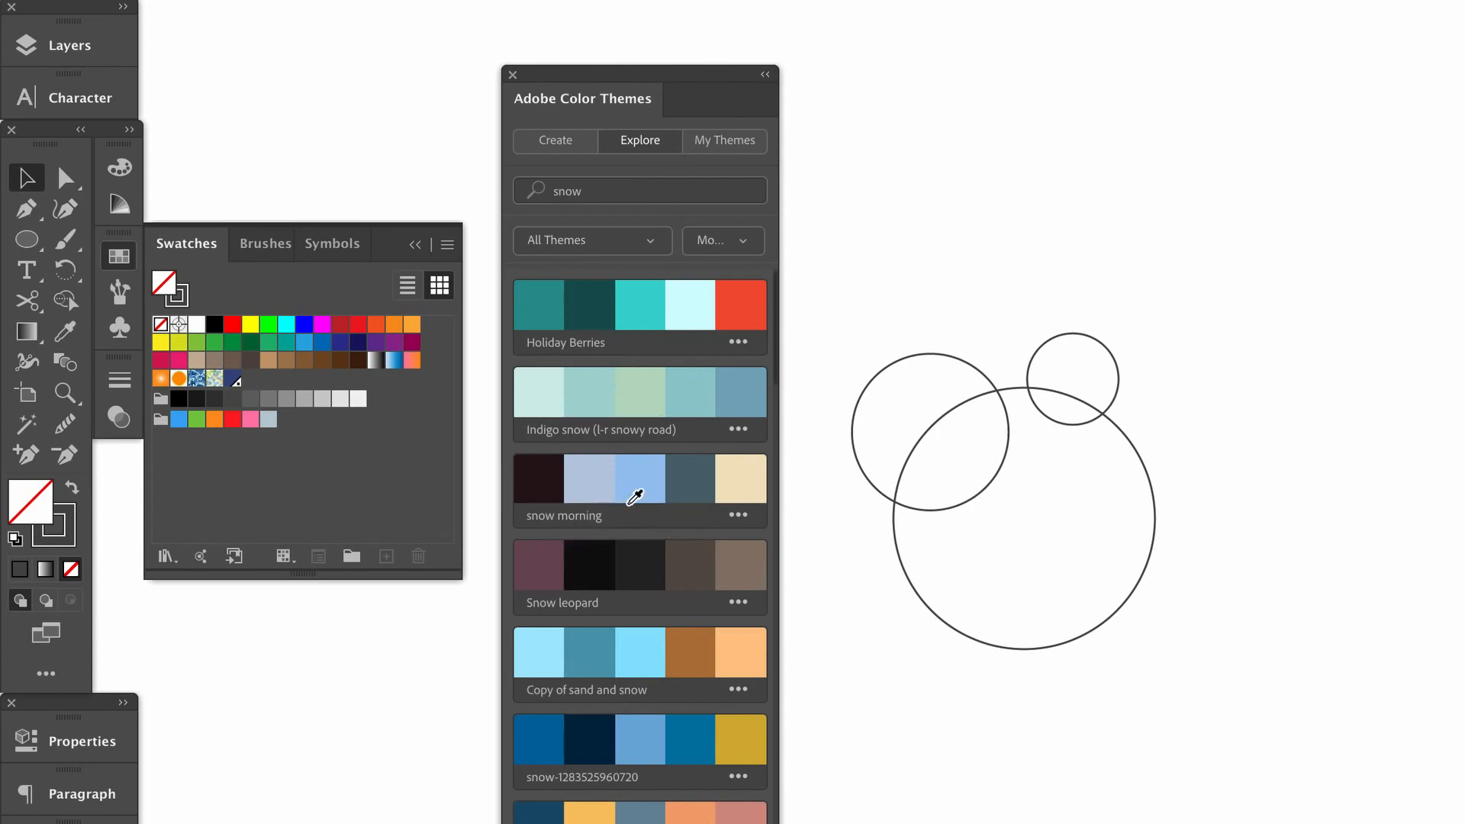
double_click(591, 180)
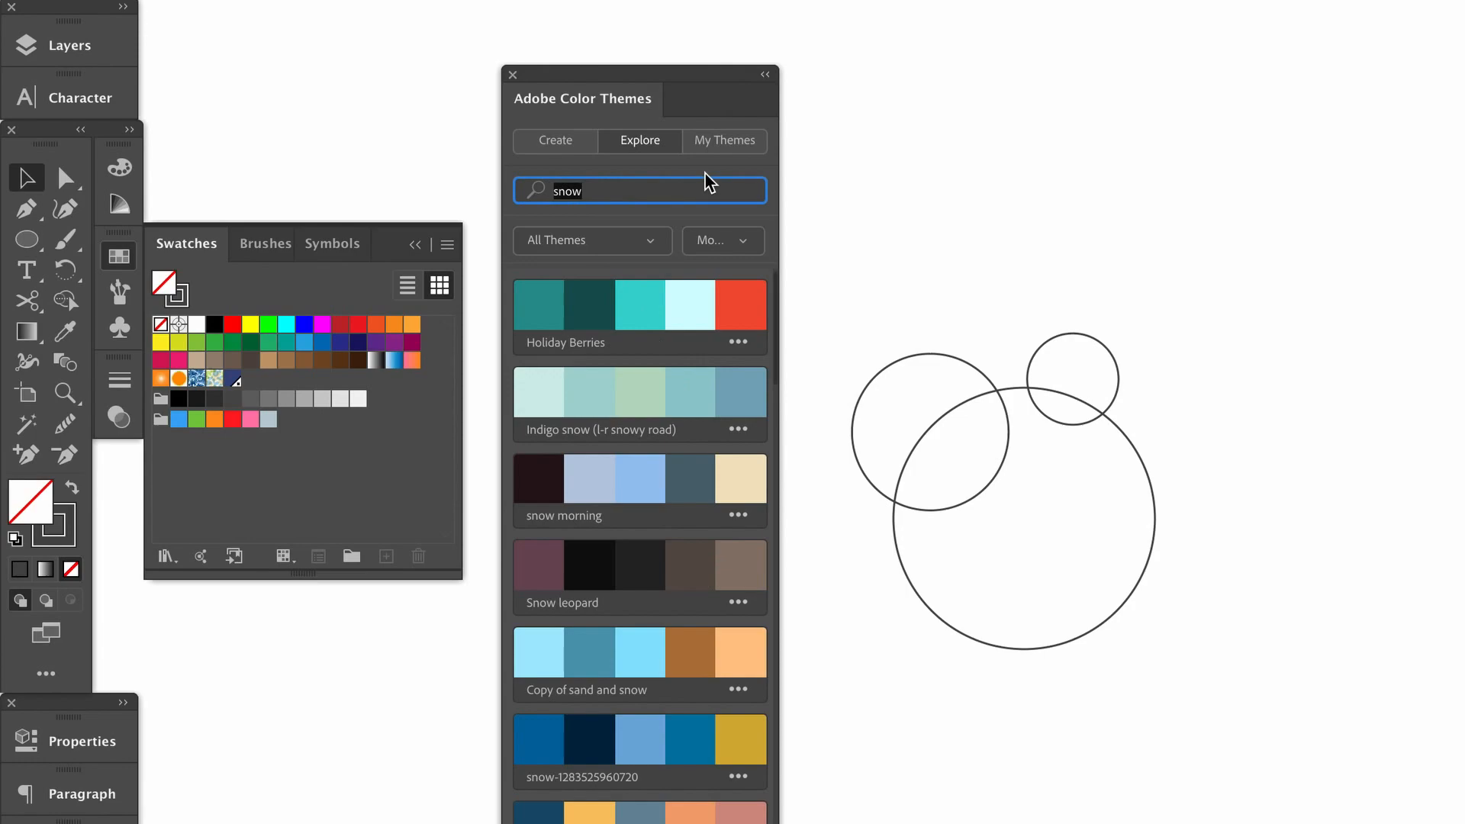
type("brand")
key("Return")
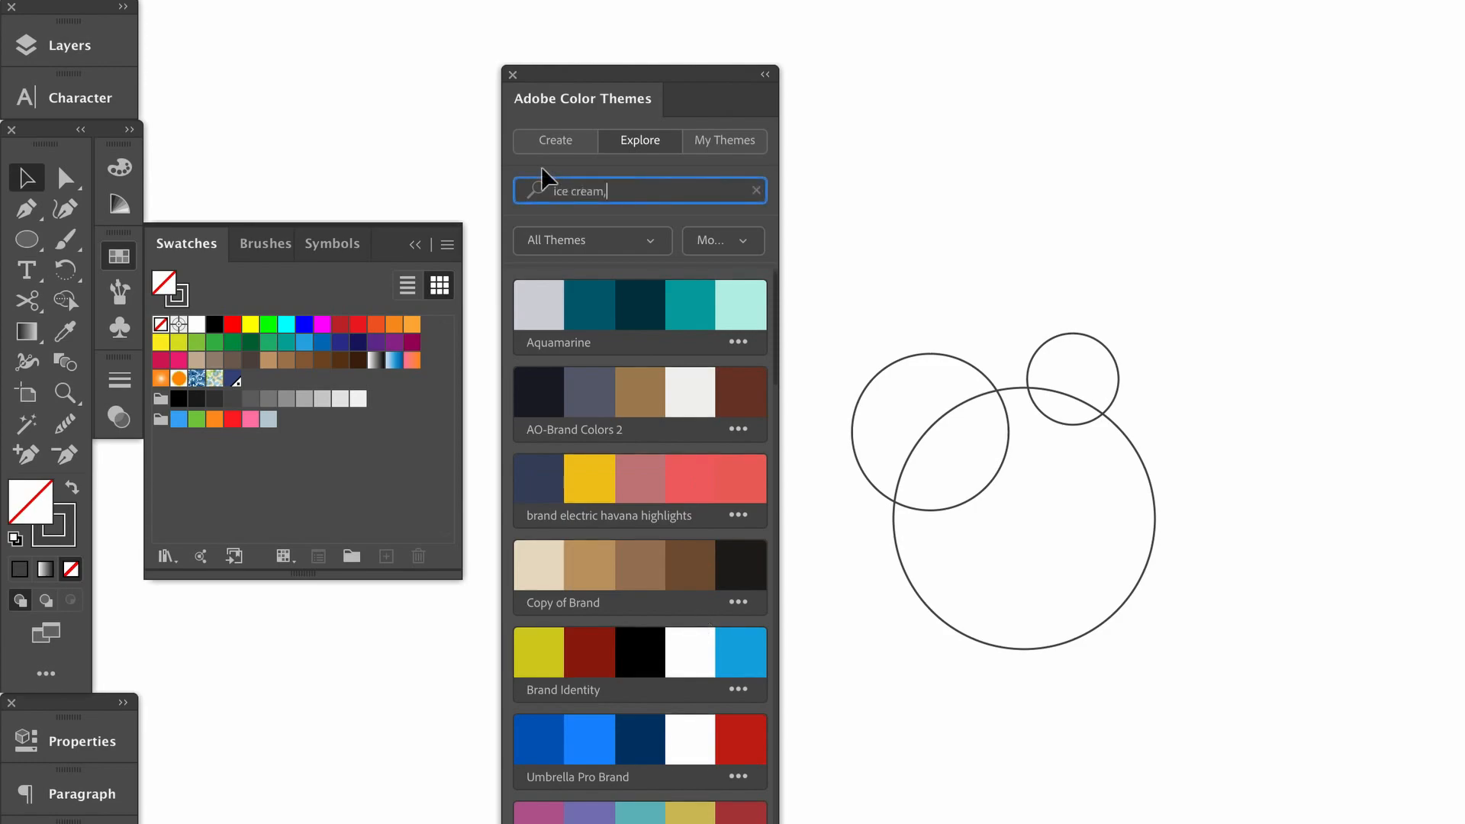
Search the colour themes for "ice cream" and add the first Ice cream theme to the swatches
key("Return")
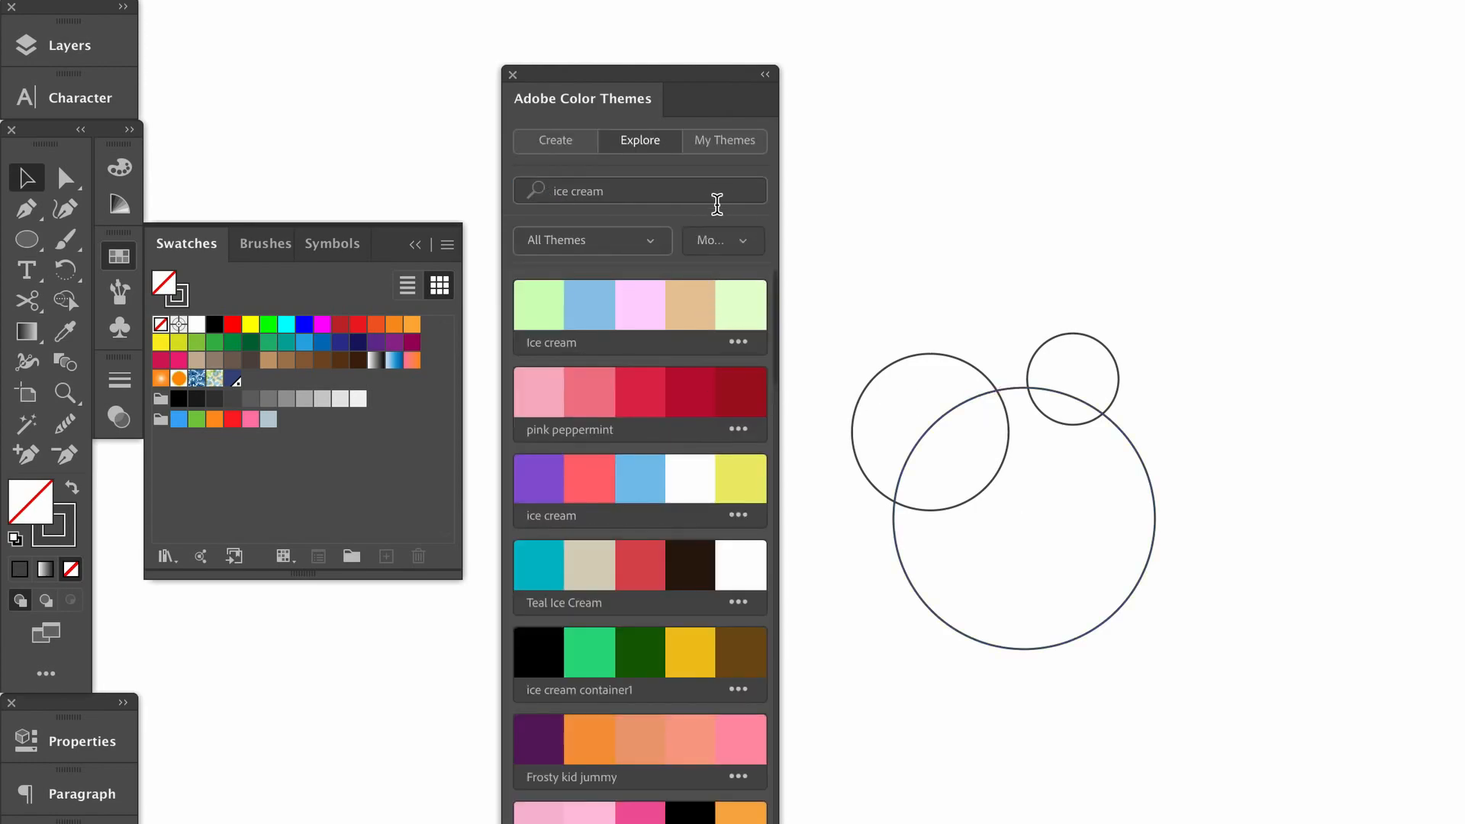
left_click(739, 343)
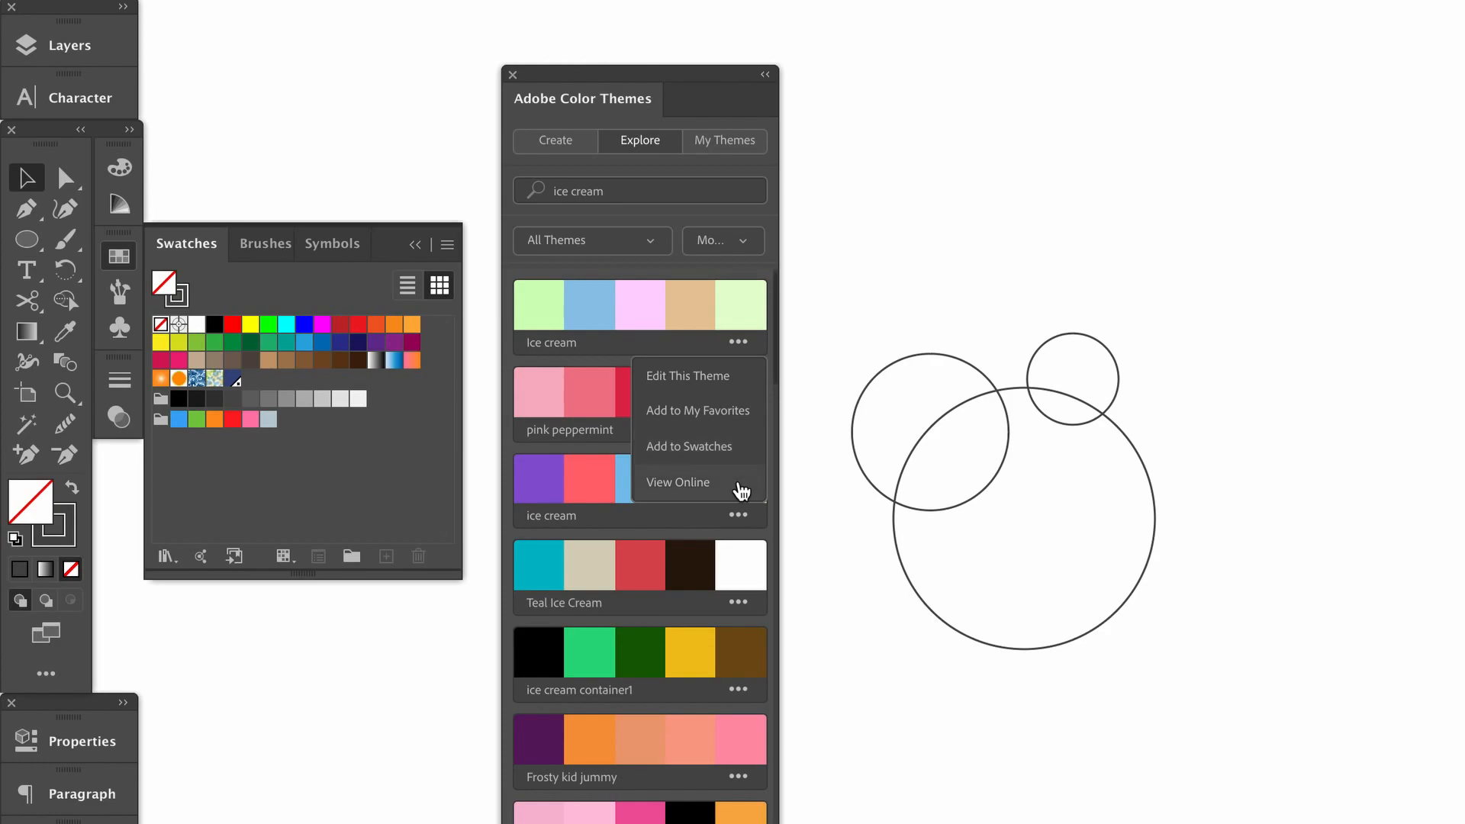
left_click(743, 450)
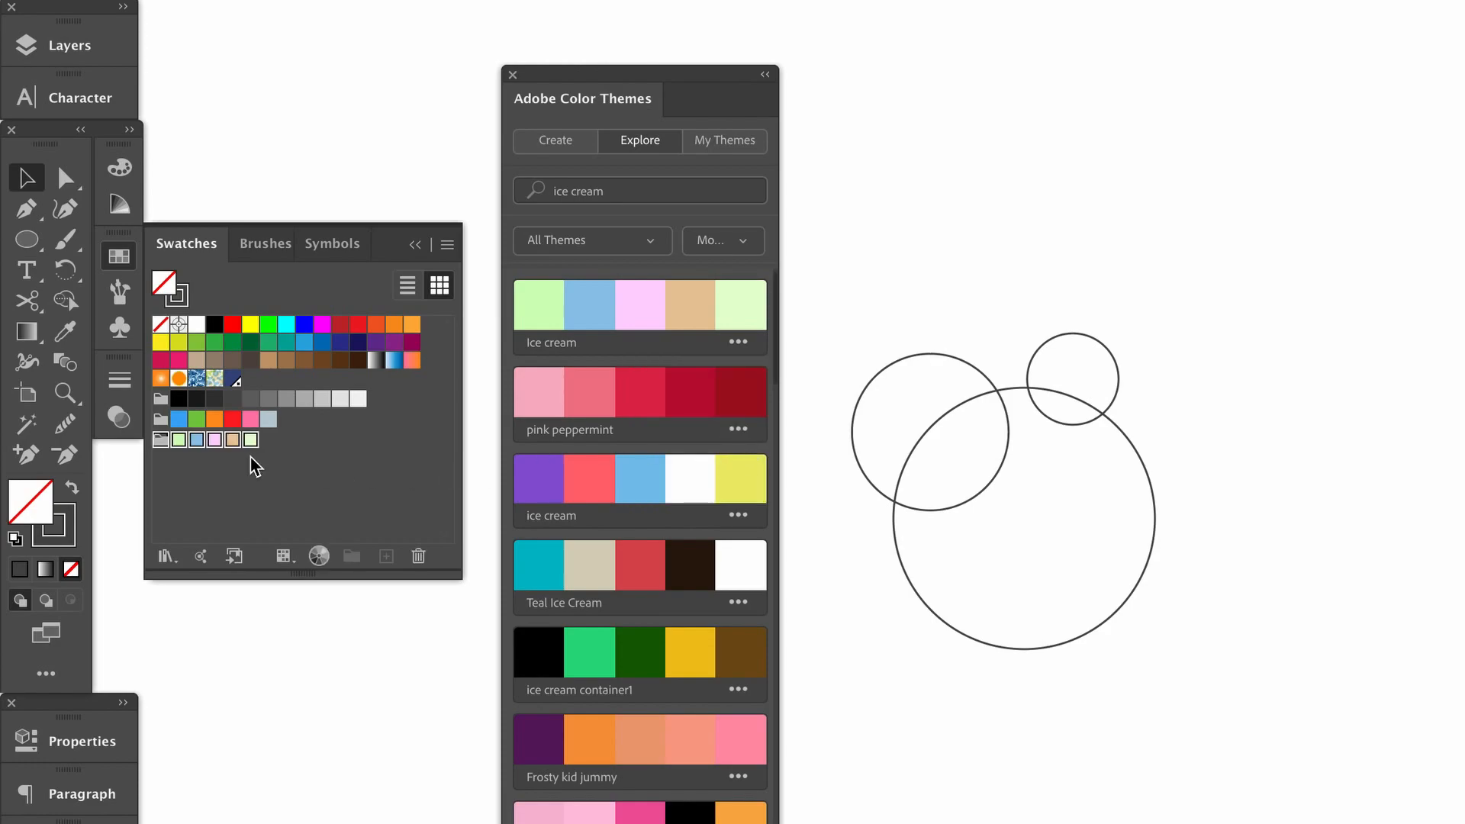